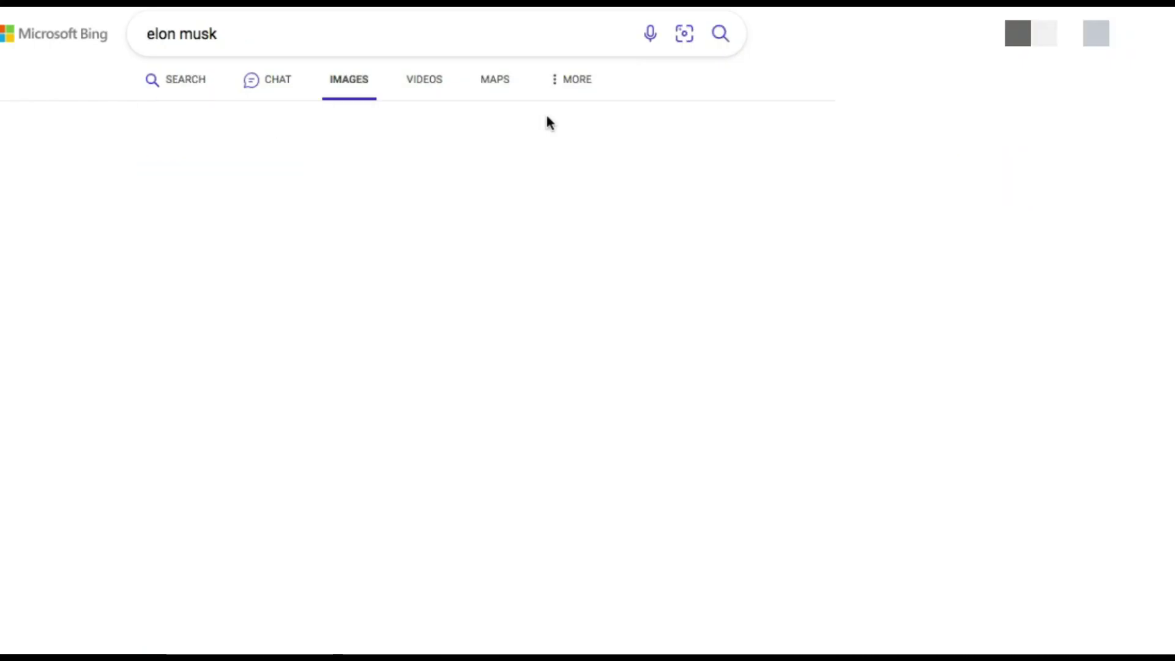
Step: Browse the Bing Images results for elon musk to find a large, high-resolution portrait
scroll(538, 347, down, 3)
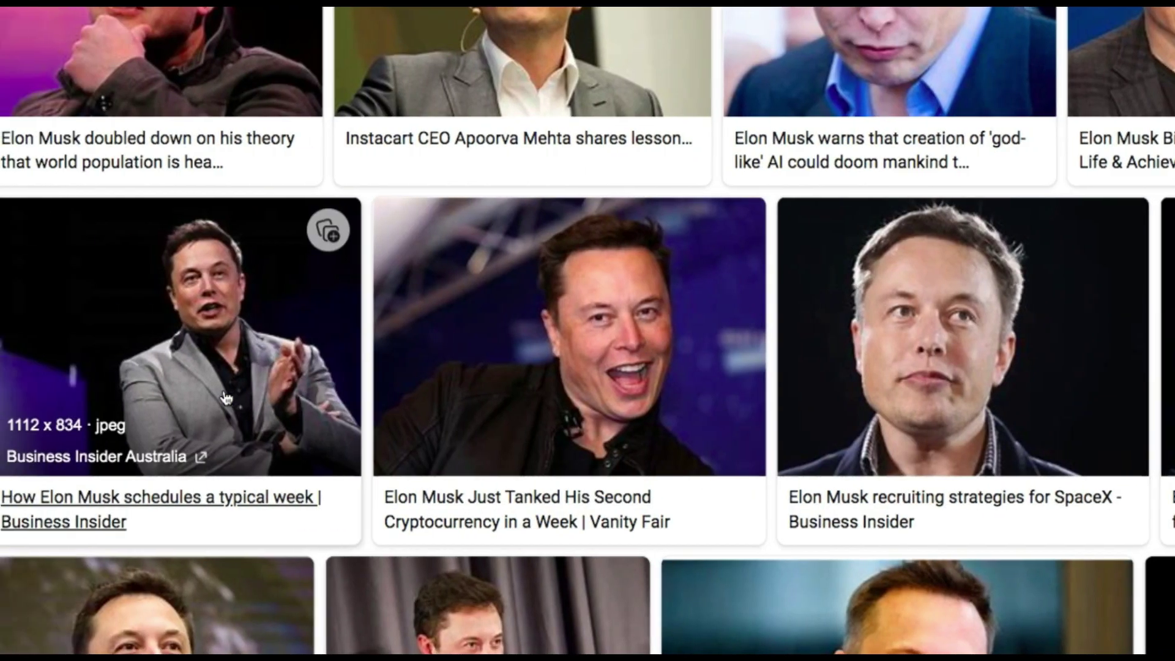
scroll(133, 221, up, 2)
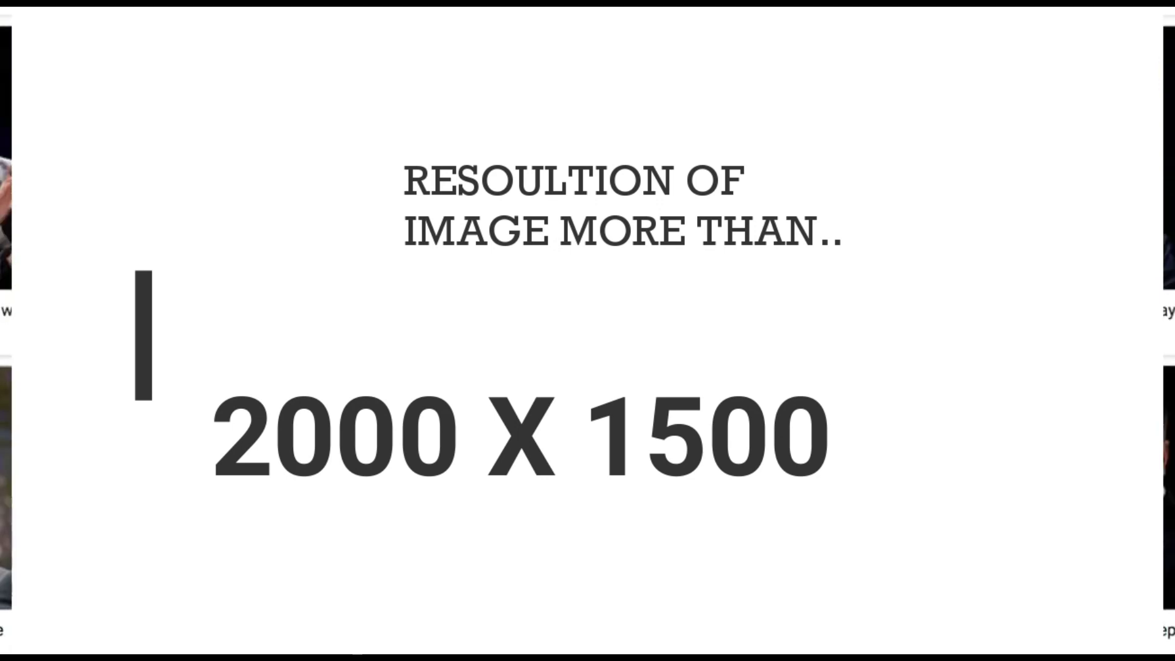
scroll(673, 464, down, 5)
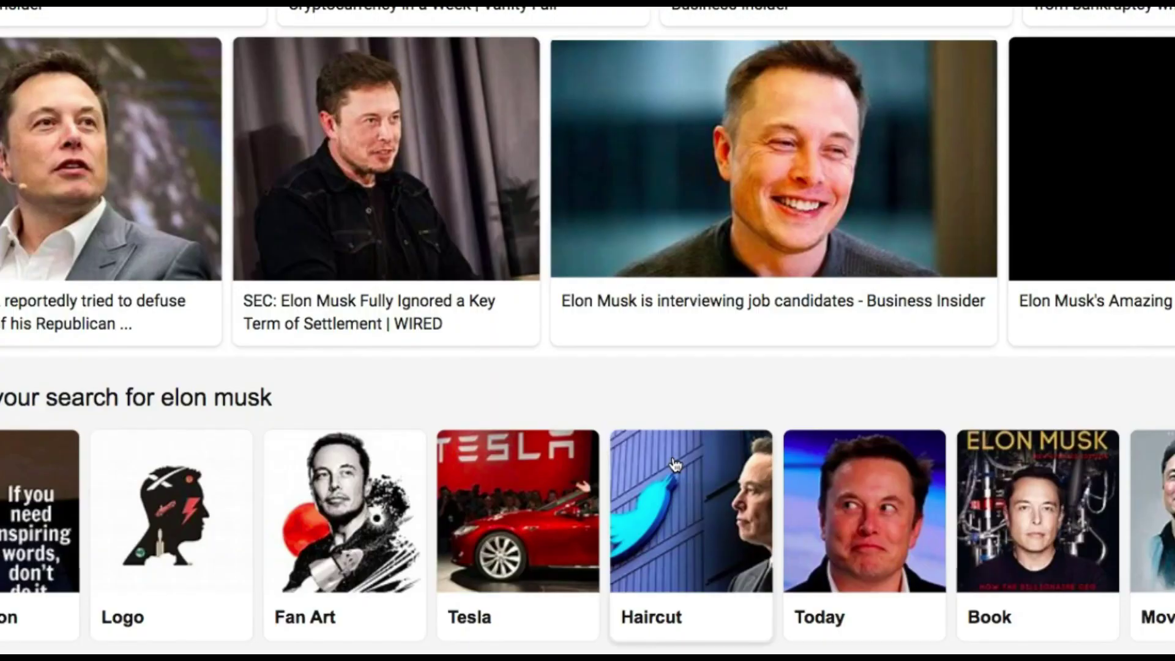
scroll(674, 463, down, 3)
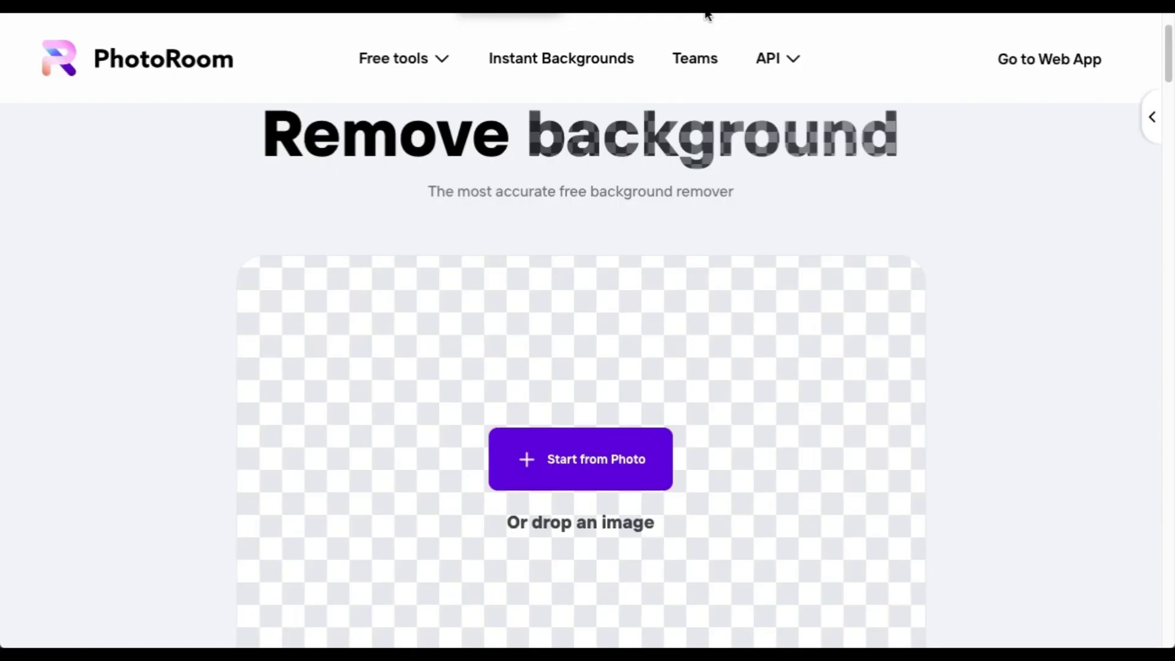
Step: Download the background-free thumbs-up Elon Musk cut-out from PhotoRoom
scroll(598, 495, down, 6)
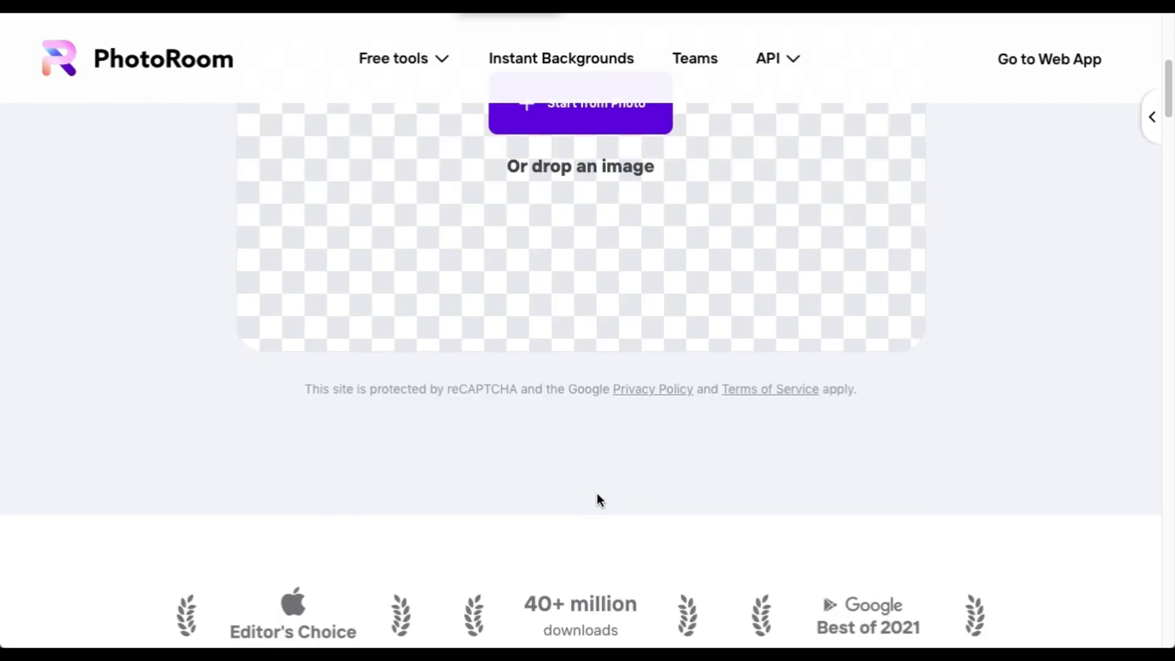
scroll(595, 486, up, 7)
scroll(590, 459, down, 2)
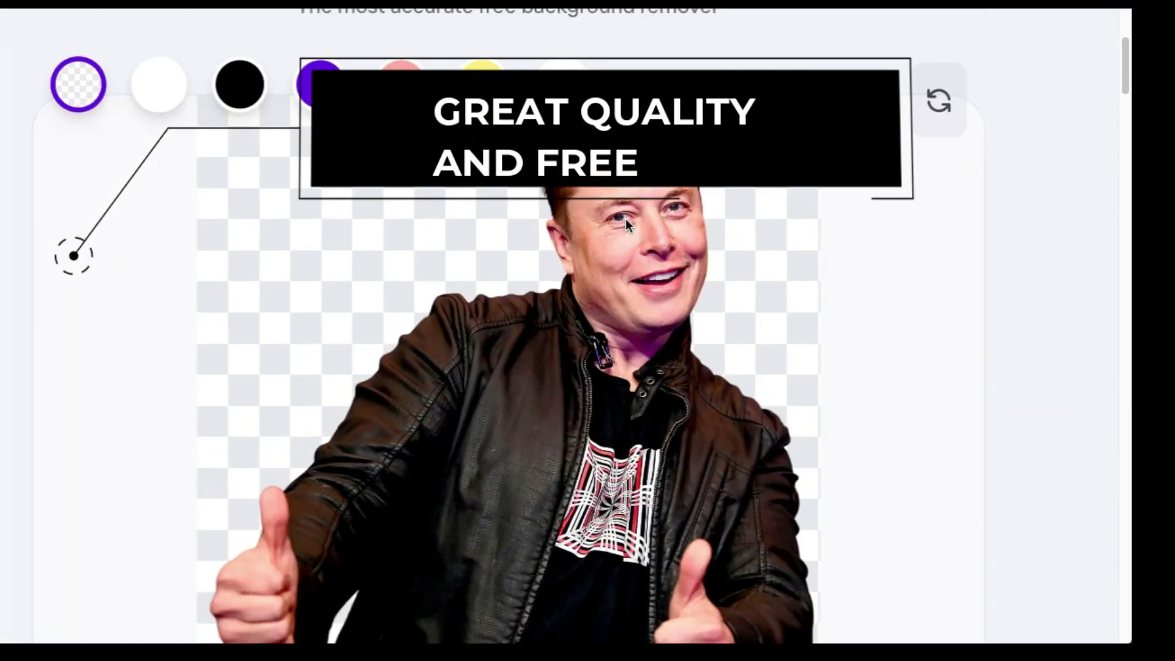
scroll(624, 128, down, 3)
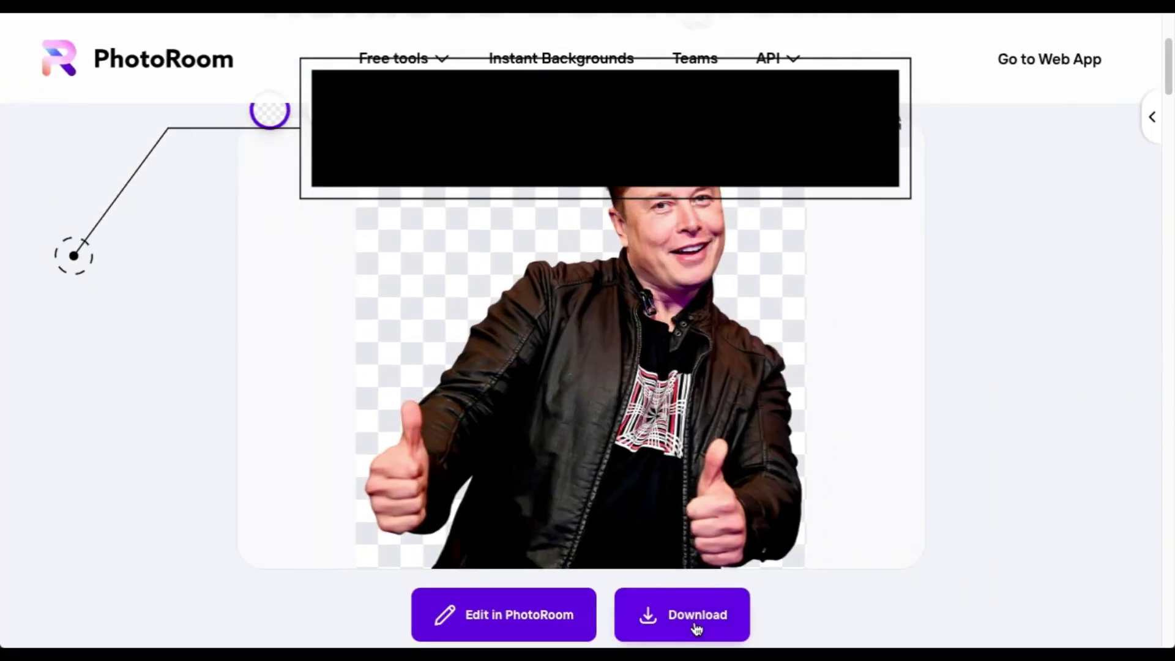
click(696, 624)
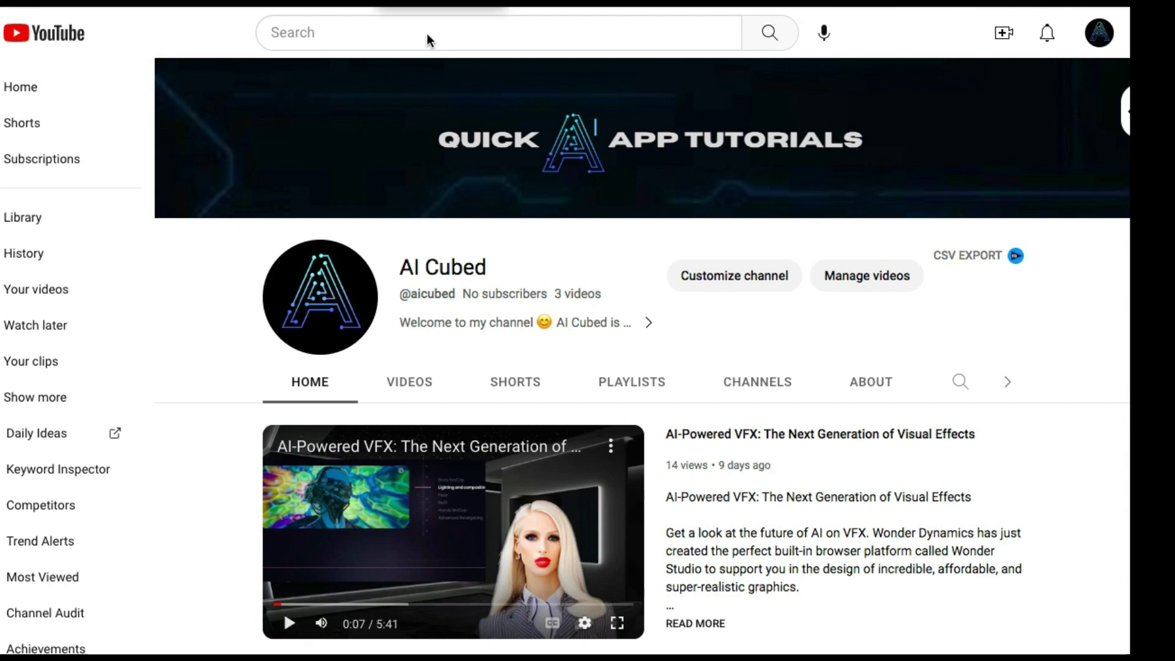
Step: Search YouTube for 'elon musk alone asking questions' and filter results to under 4 minutes
click(430, 31)
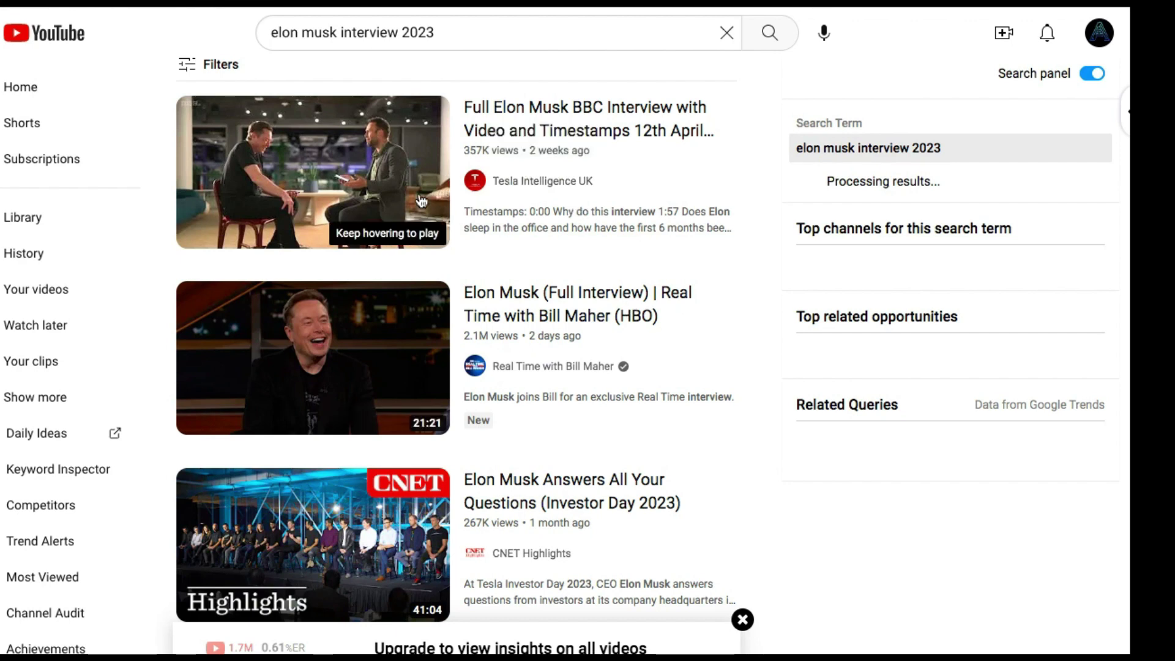
scroll(357, 369, down, 4)
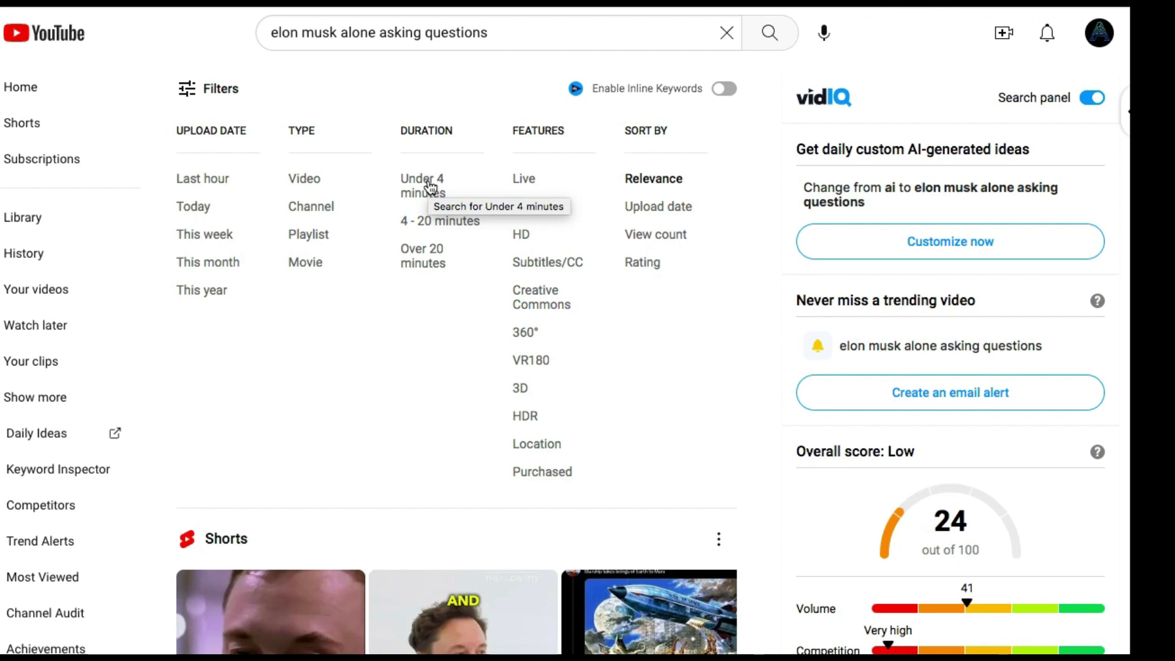
click(430, 187)
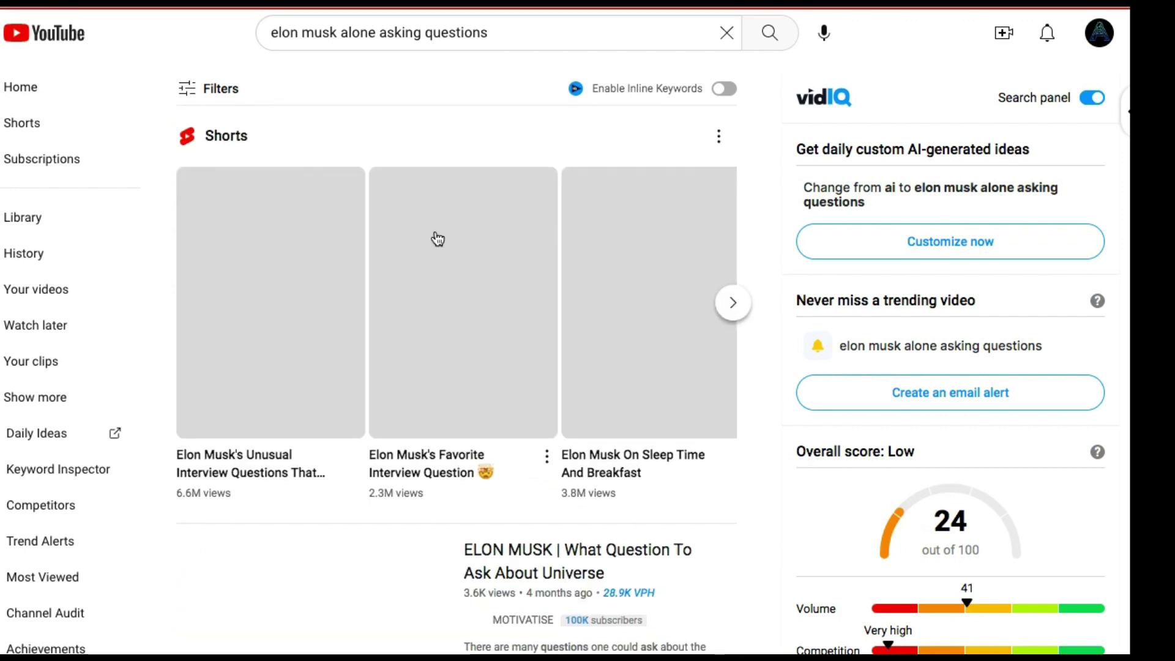
scroll(449, 286, down, 3)
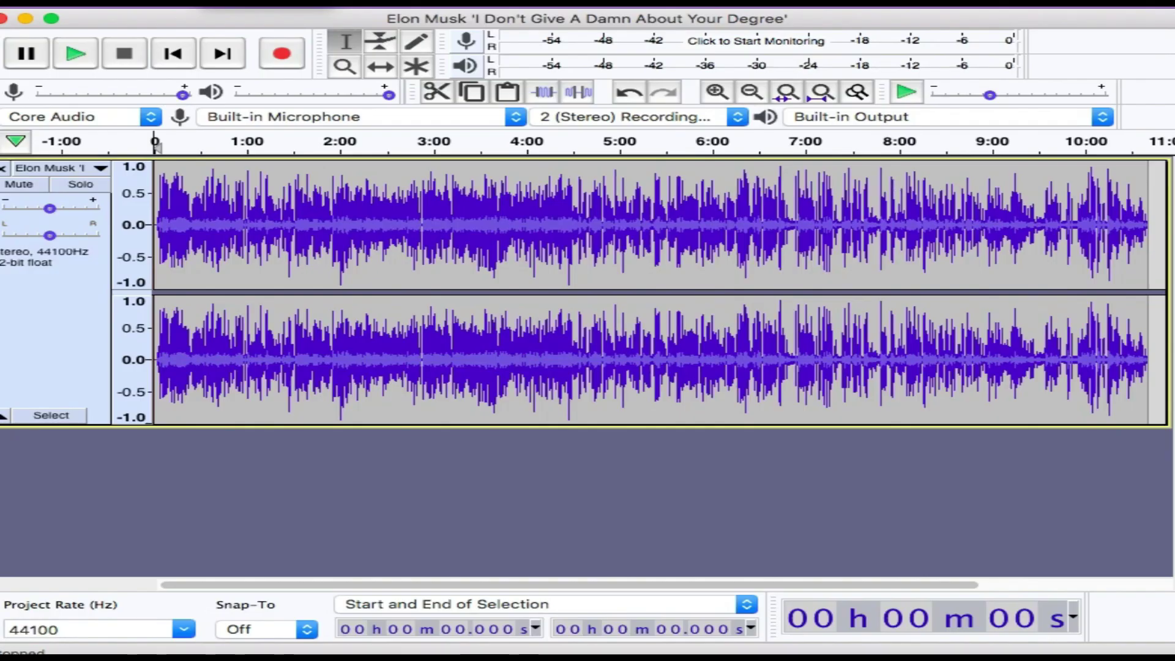
Step: Play the interview audio, zoom in twice on its opening seconds, then stop playback
click(85, 54)
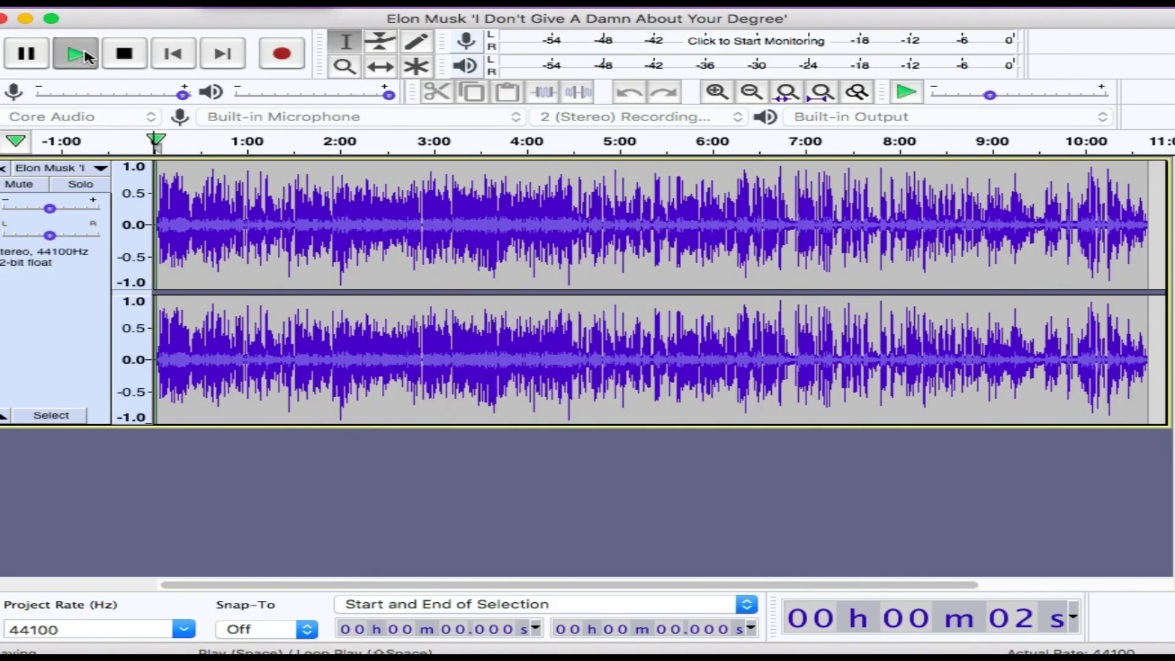
click(717, 92)
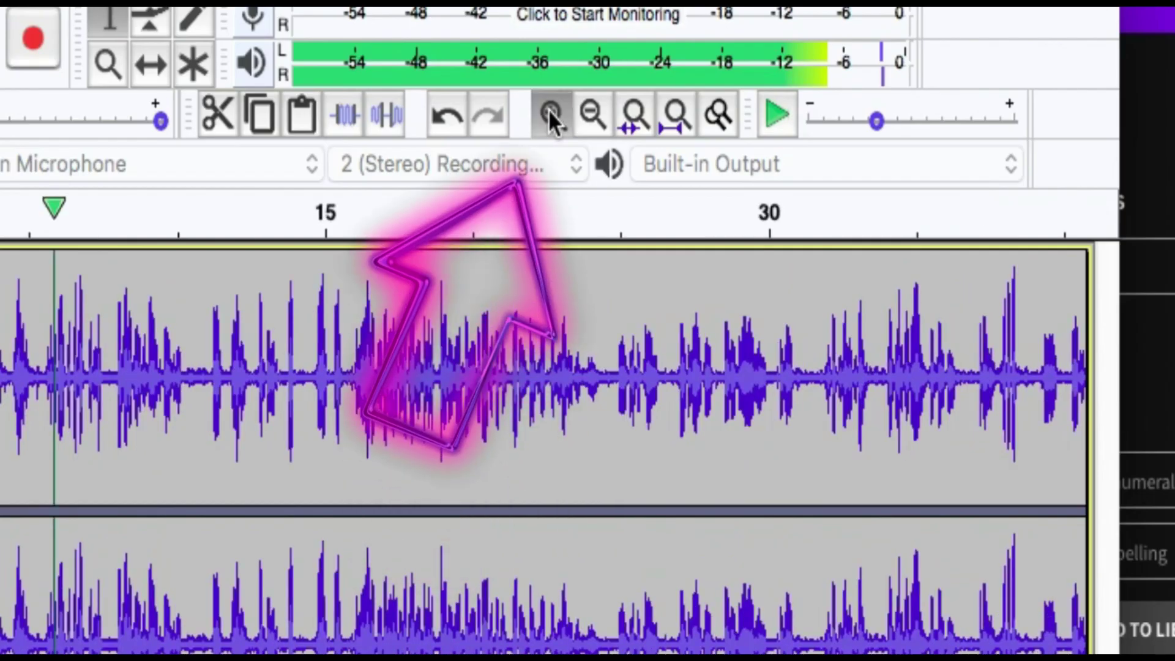
click(548, 109)
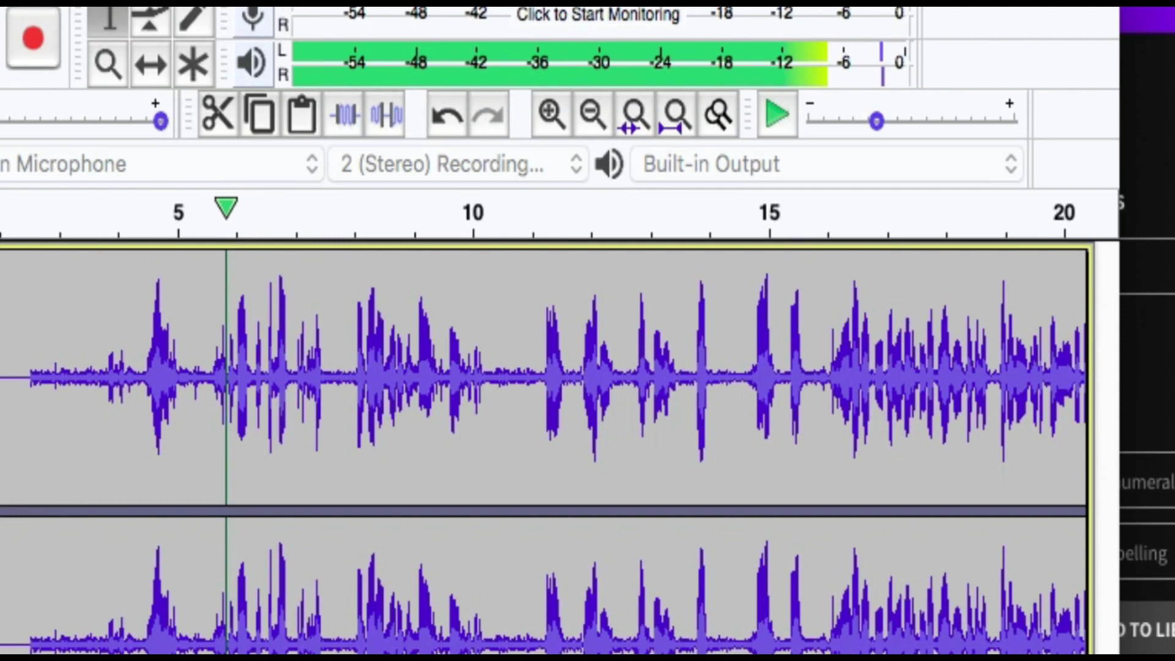
key(space)
key(space)
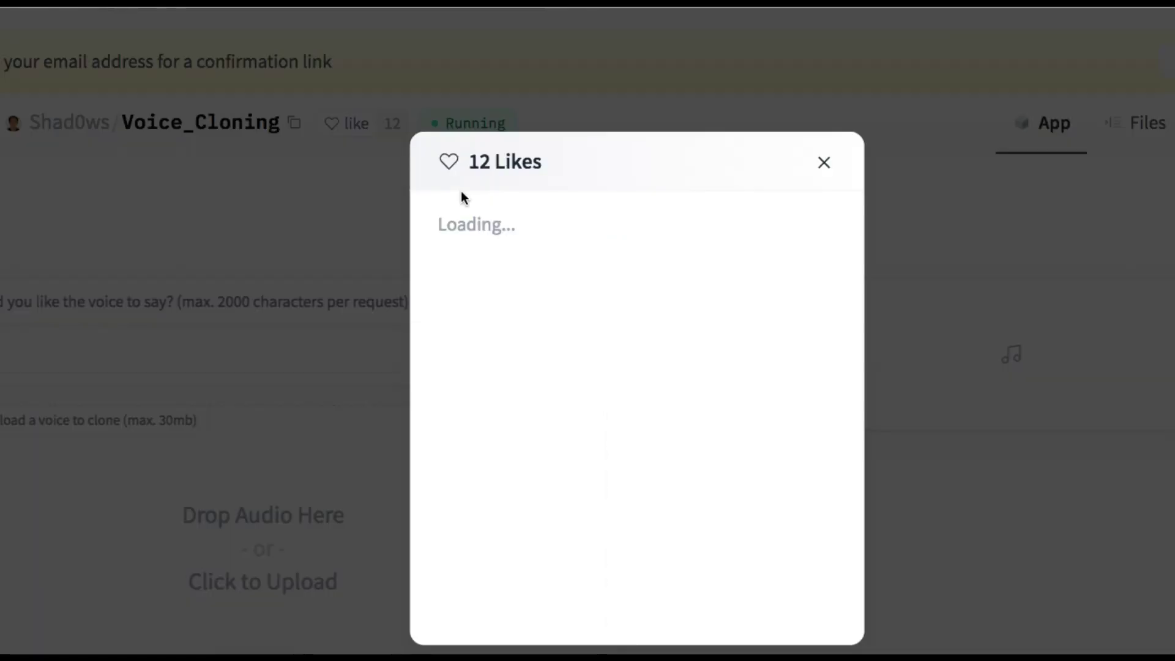
Step: Like the Voice_Cloning Space, dismissing the likers list, email alert and context menu
scroll(652, 395, down, 2)
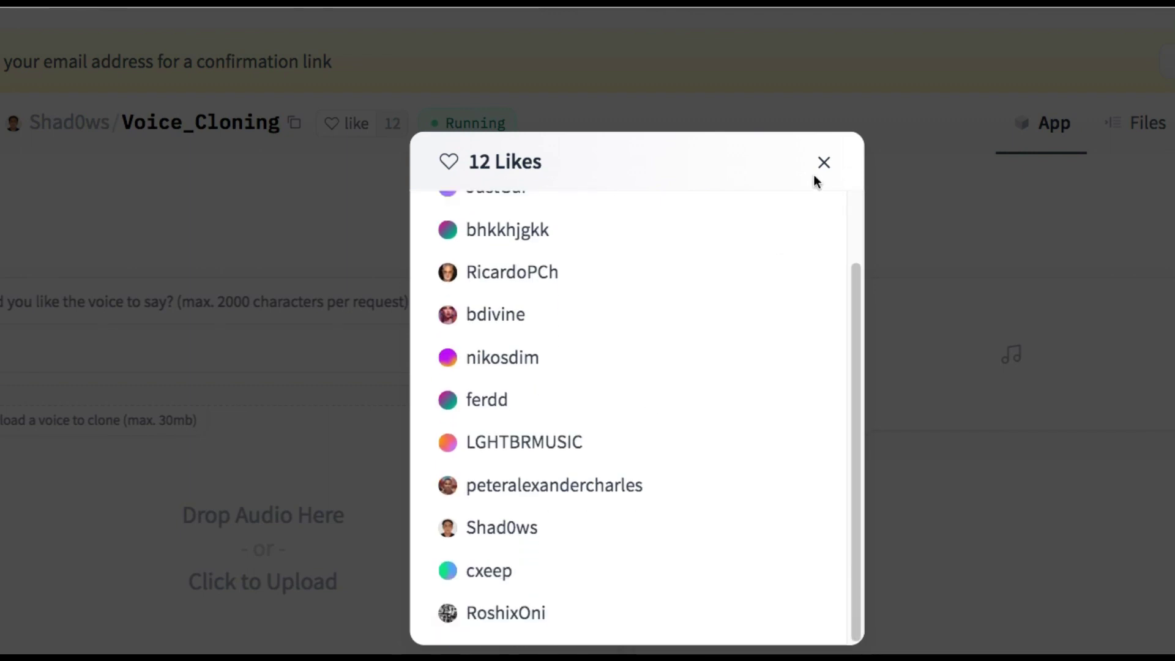
click(823, 163)
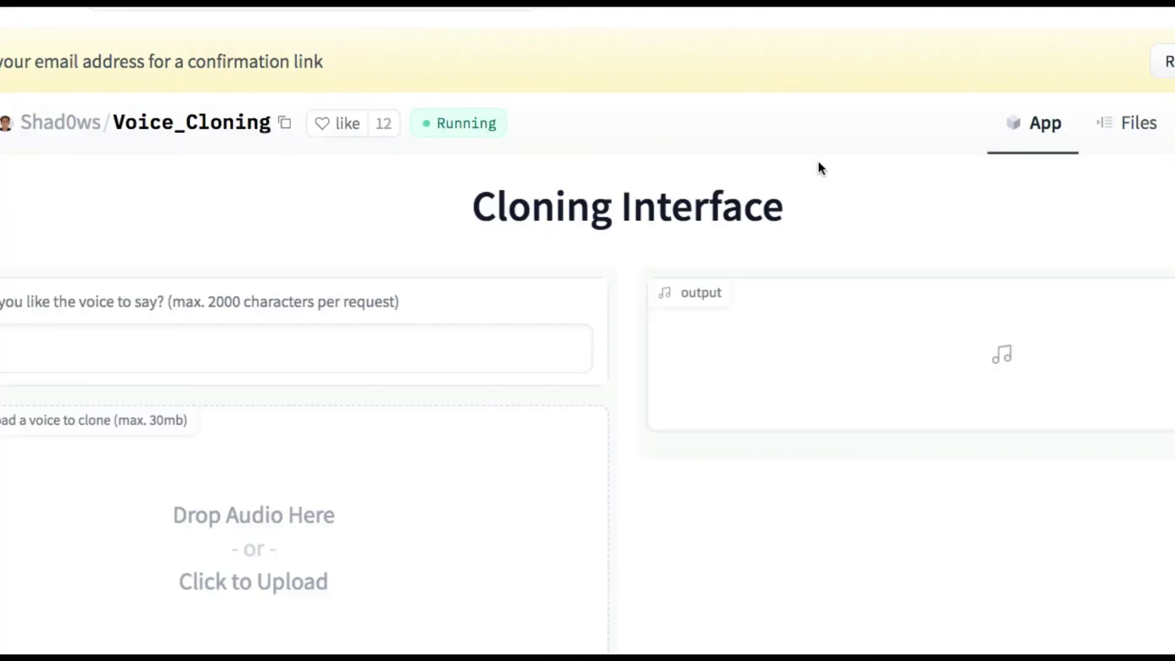
click(340, 122)
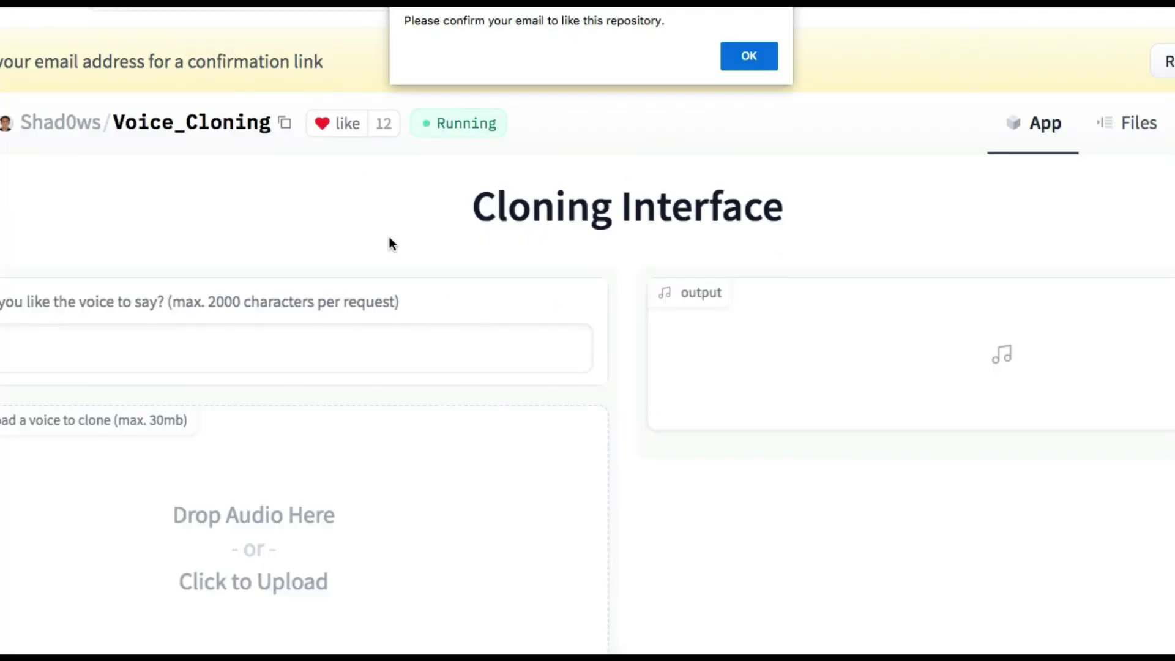
click(749, 57)
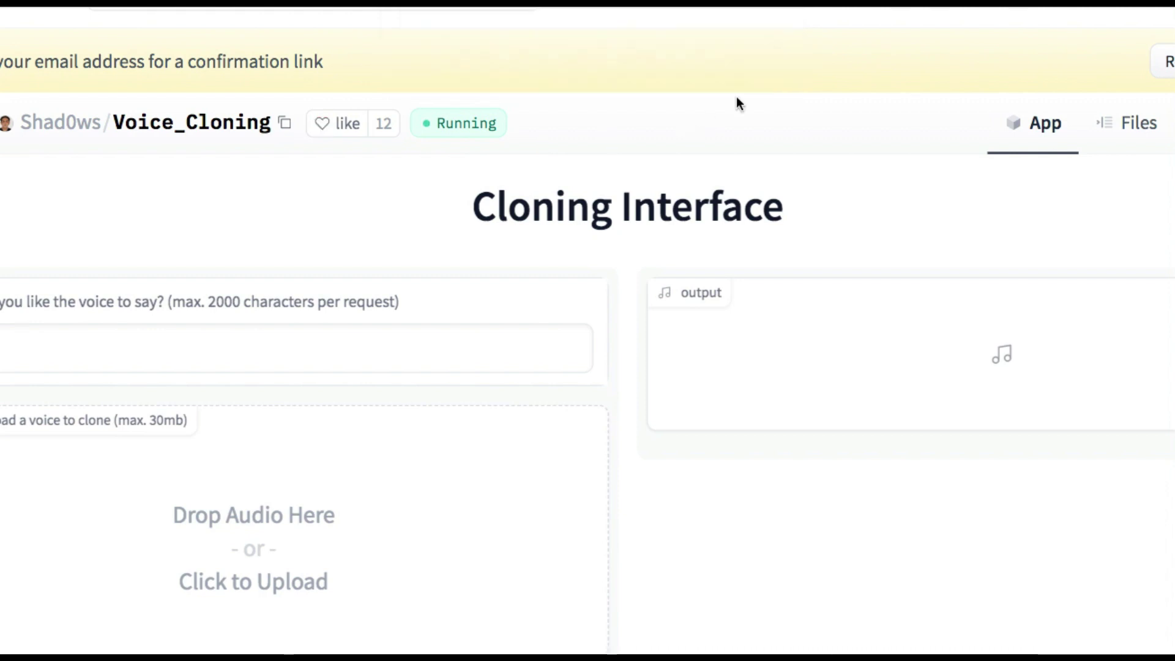
right_click(276, 176)
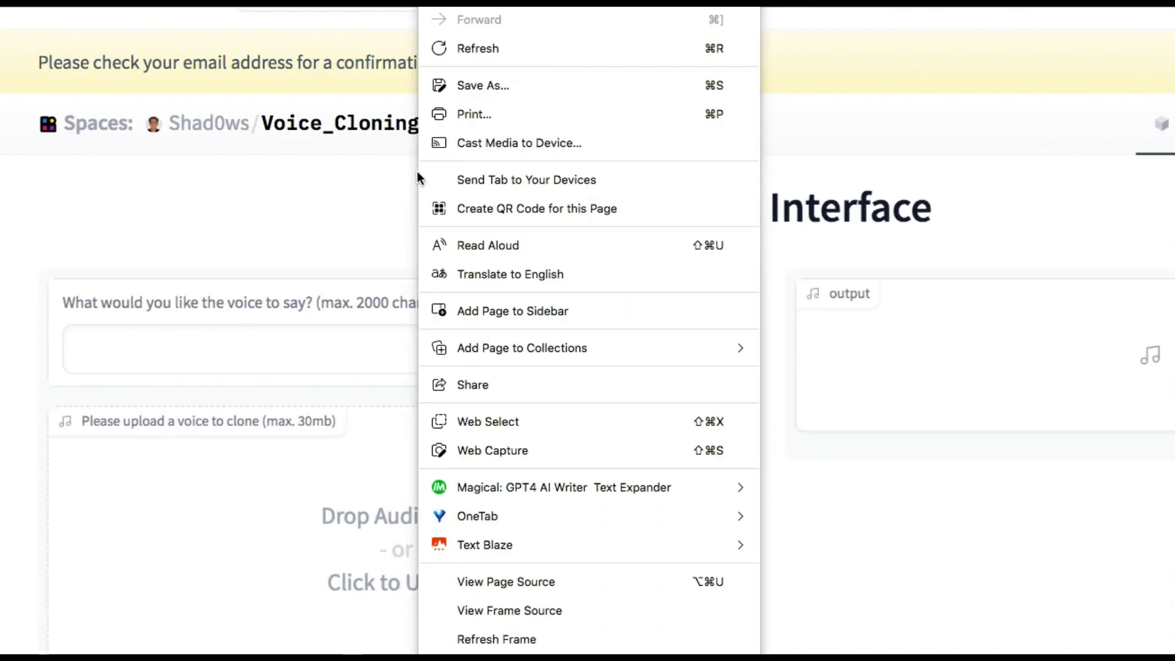
click(380, 67)
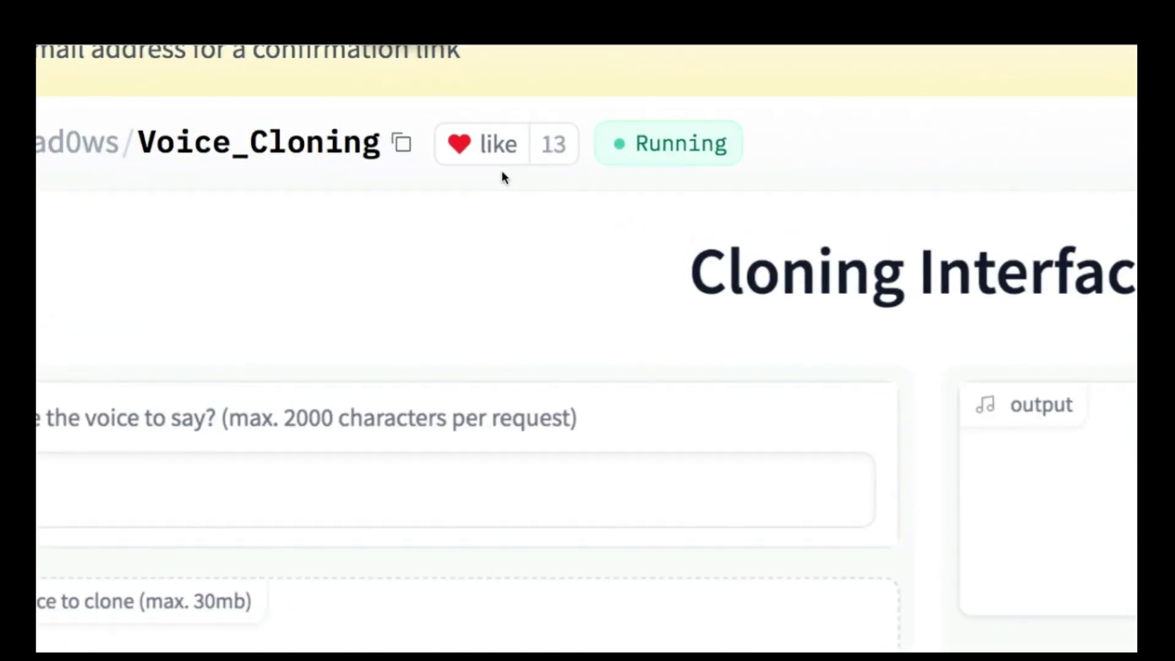
scroll(413, 170, down, 2)
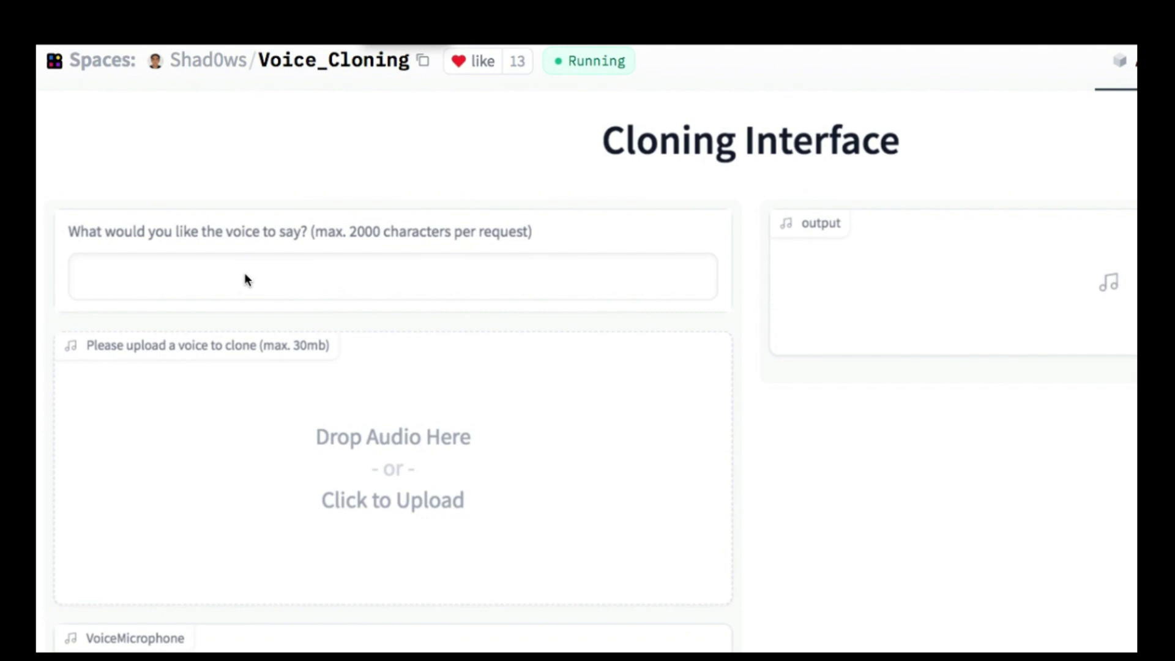
Step: Paste the script, start it with 'Elon musk here. Let me tell you a secret.' and submit
click(235, 274)
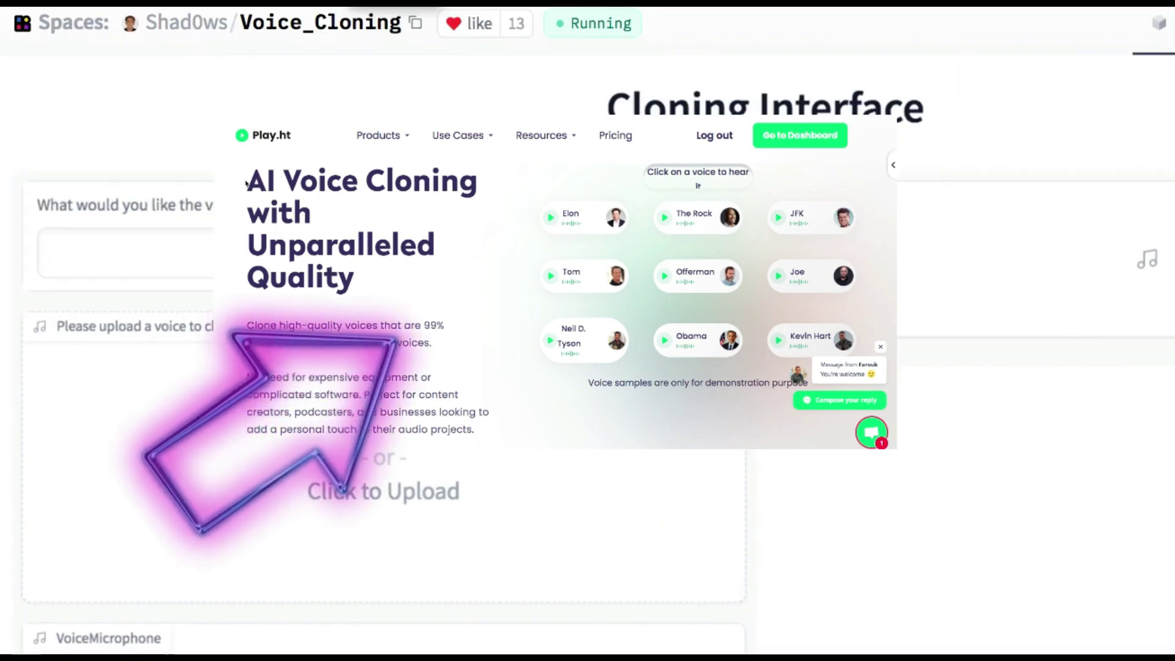
click(233, 242)
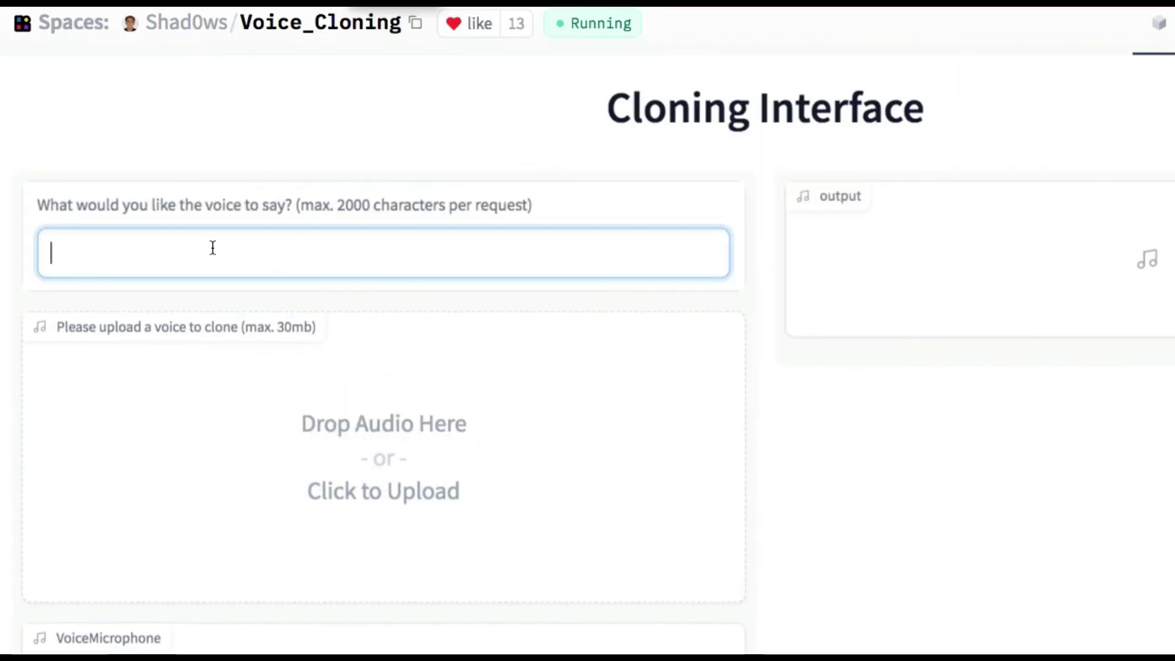
text(I would like to die on Mars. Just not on impact.)
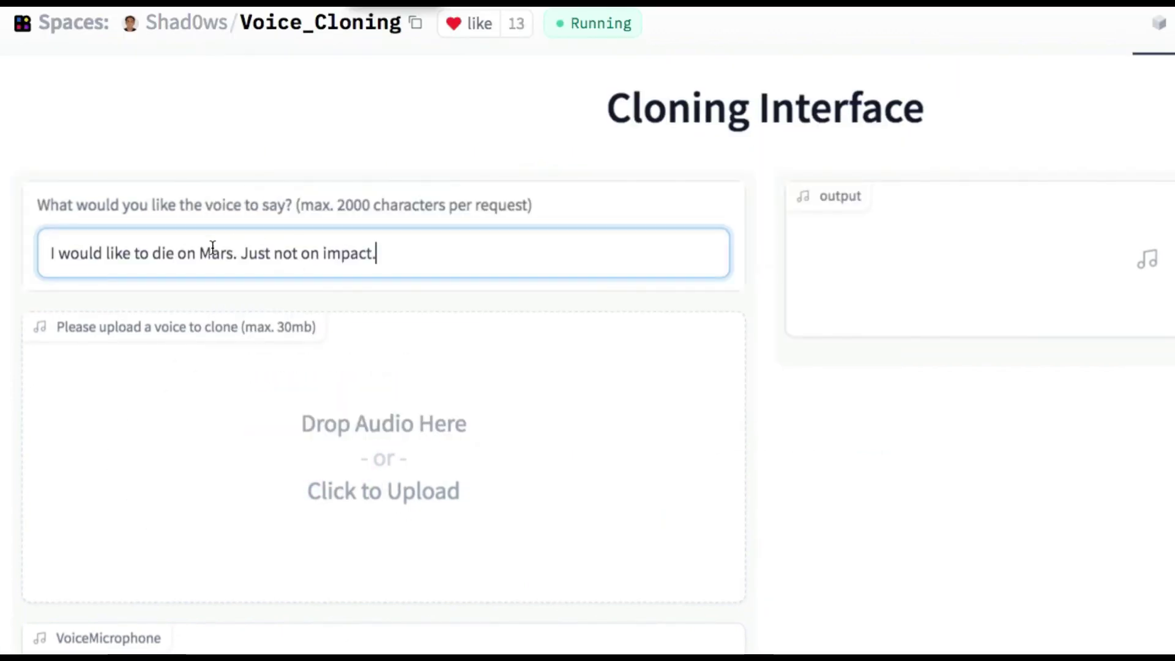
double_click(52, 248)
text(Elon musk he)
text(re. Let me tell you so)
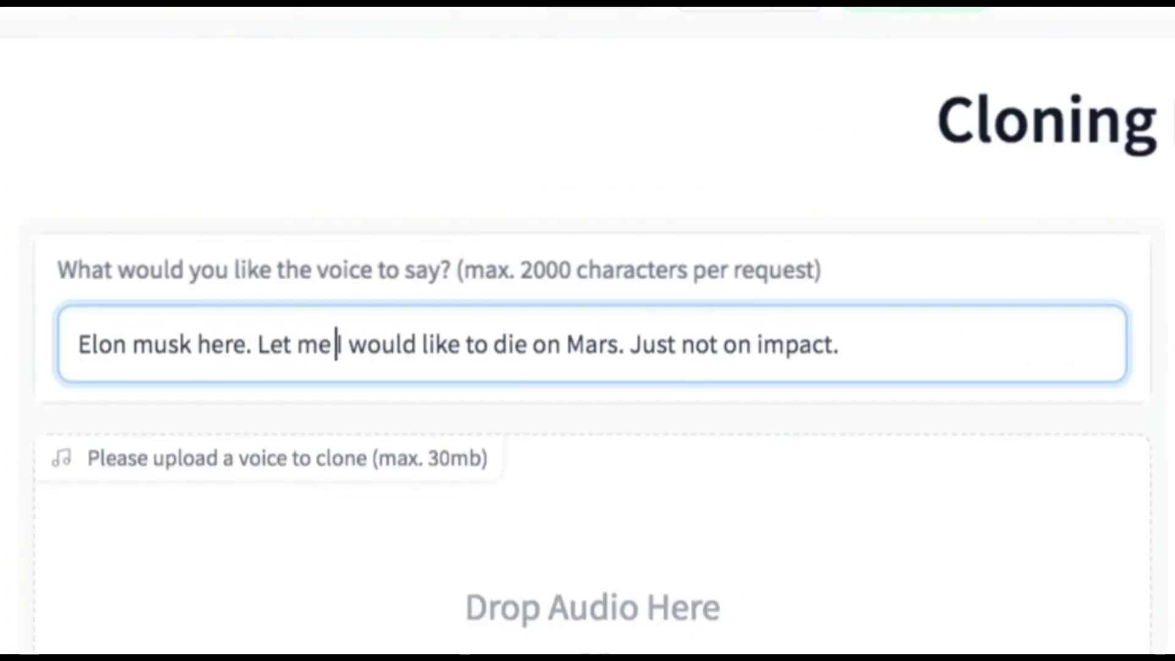
key(BackSpace)
key(BackSpace)
text(a secret.)
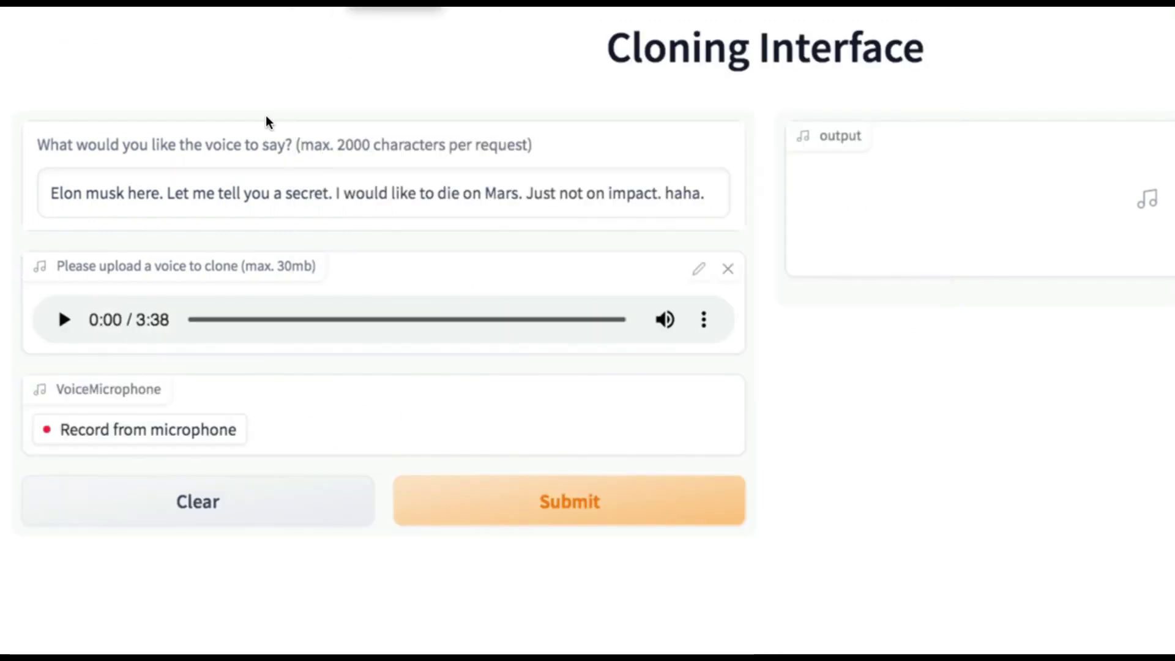
click(569, 501)
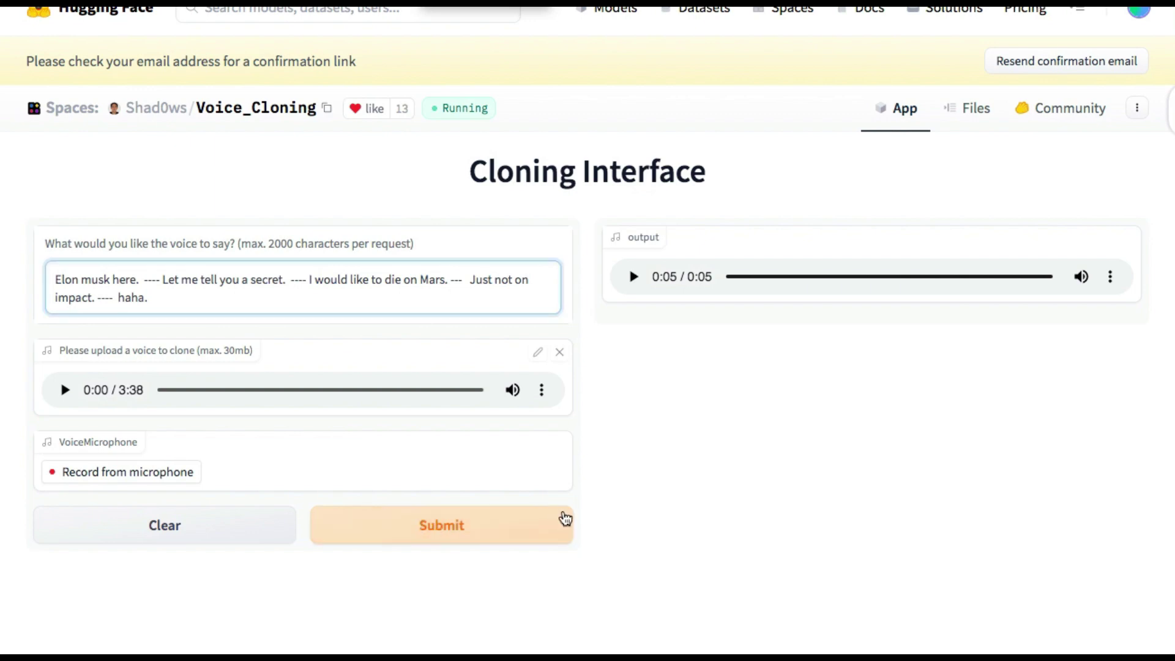
Step: Resubmit the script with ---- pauses between sentences to get a new 5-second cloned clip
click(519, 536)
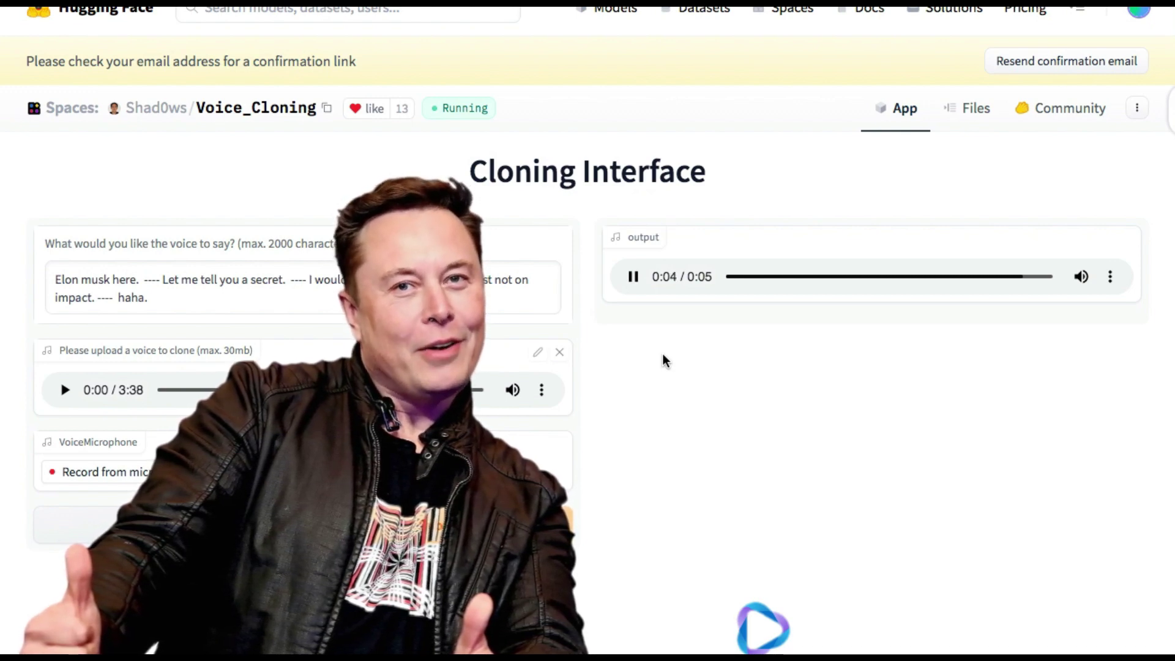
scroll(588, 330, down, 1)
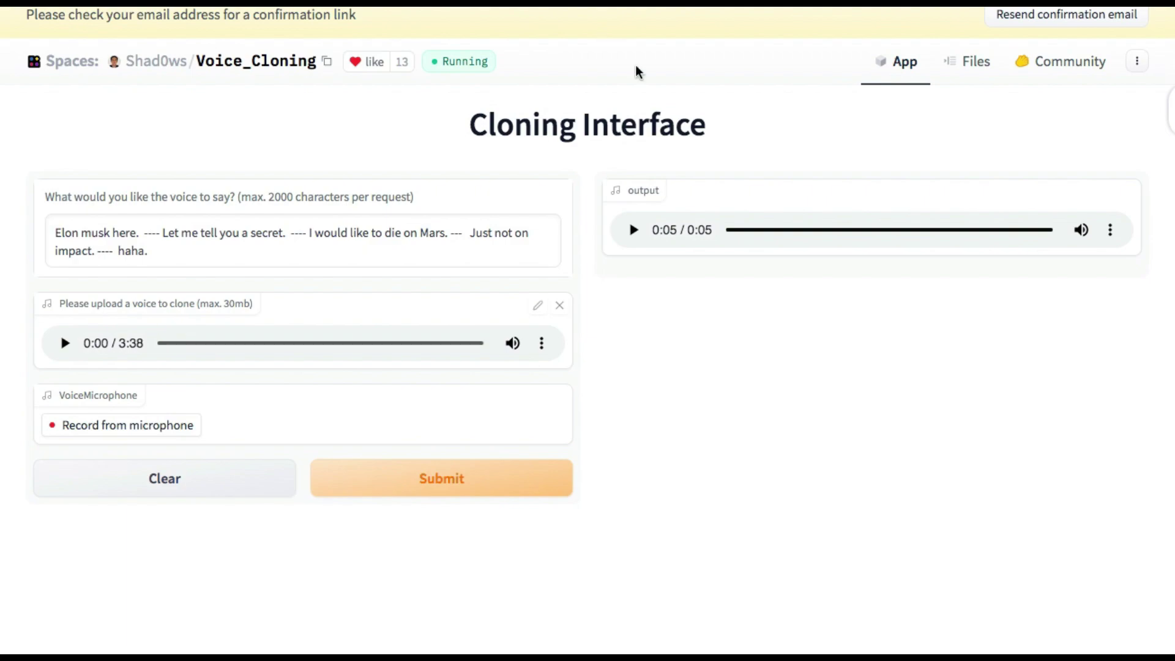
scroll(635, 65, up, 1)
Step: Open the cloned clip's download options, then browse HeyGen's homepage to its three-step guide
click(1110, 304)
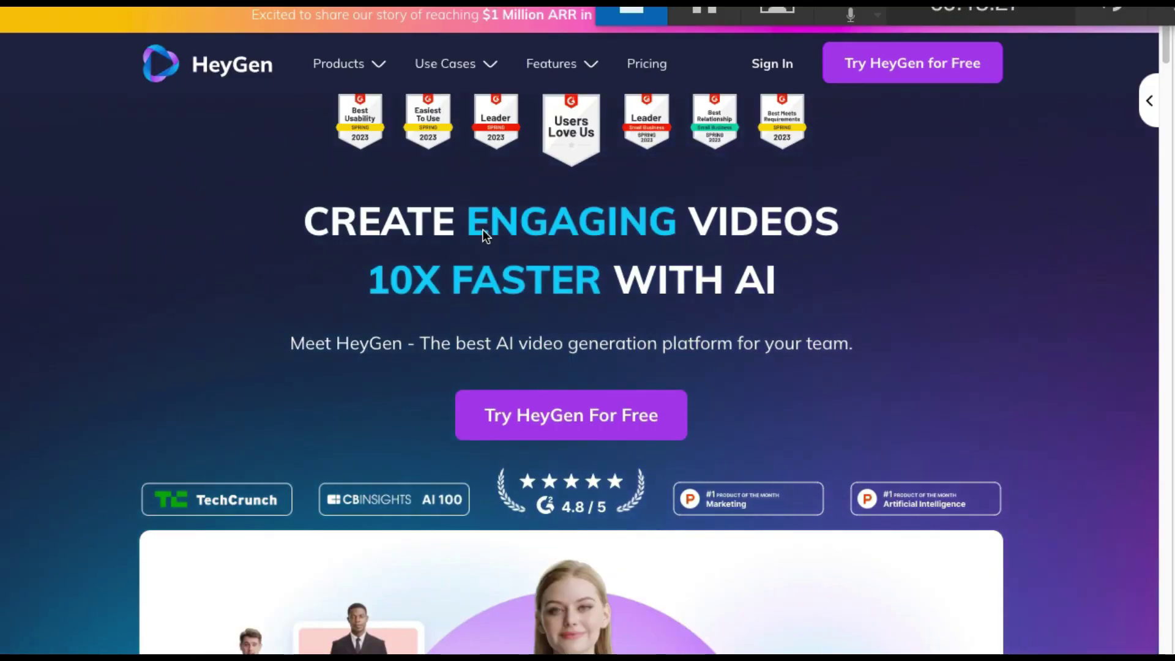
scroll(483, 235, down, 1)
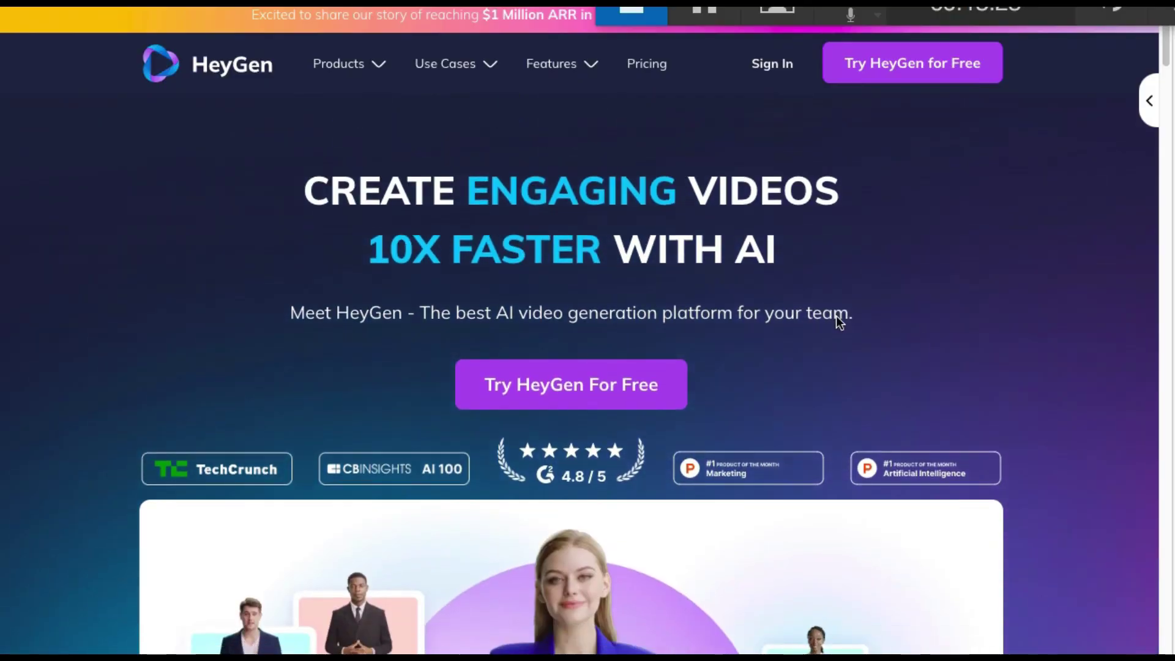
scroll(795, 322, down, 3)
scroll(687, 317, down, 15)
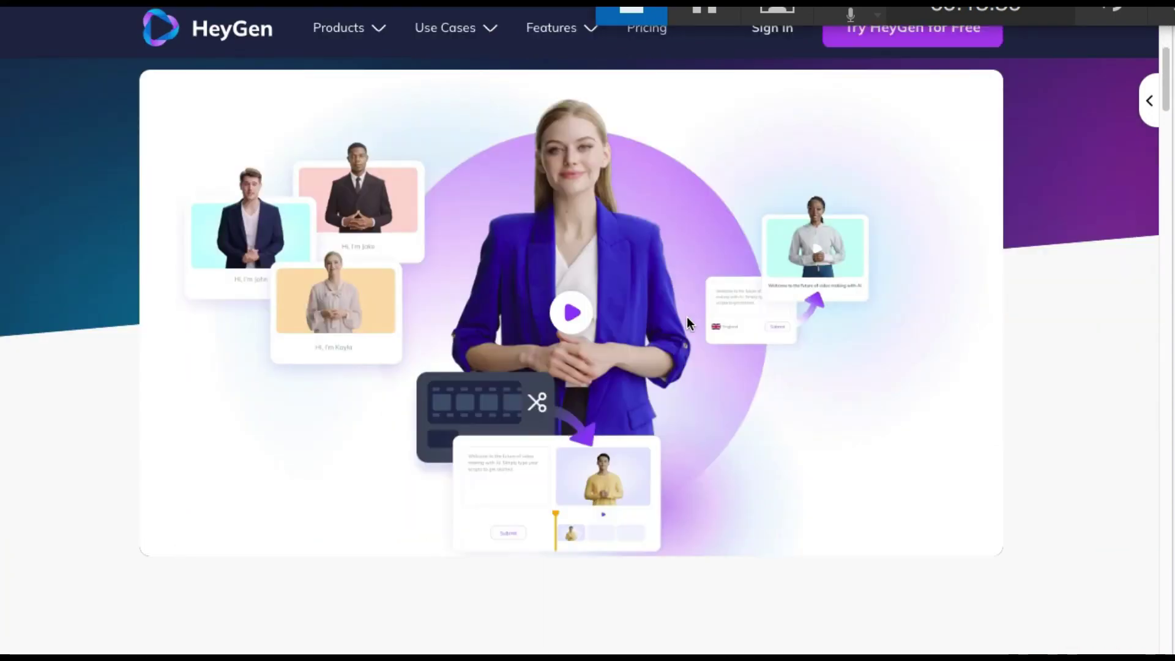
scroll(632, 330, down, 3)
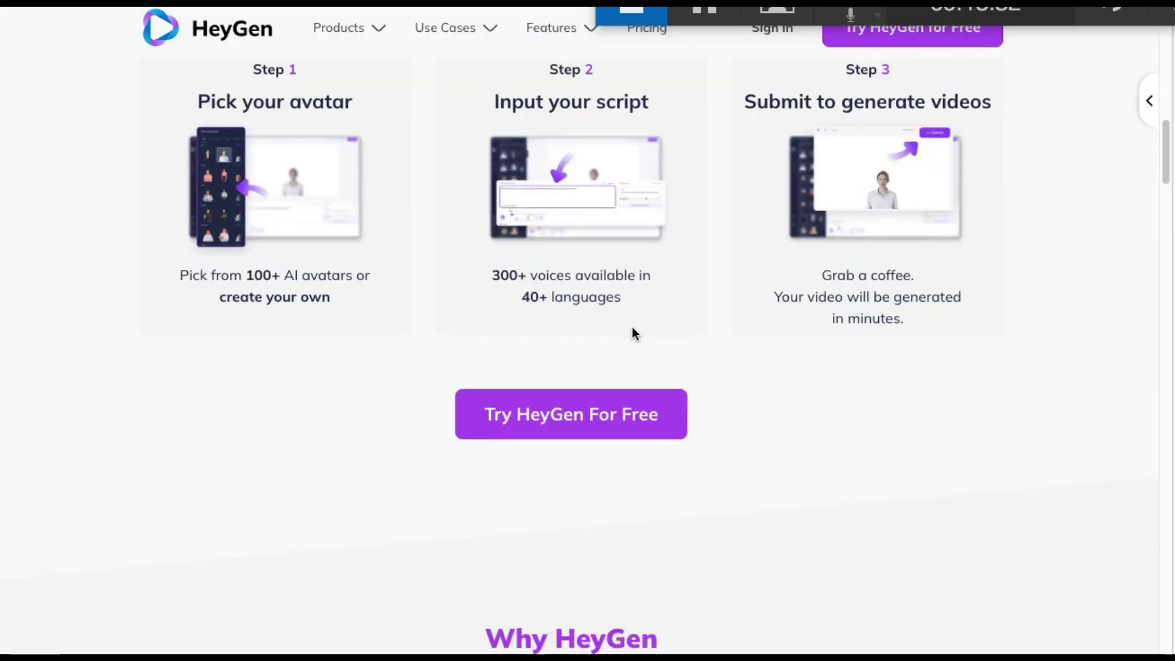
scroll(560, 323, up, 1)
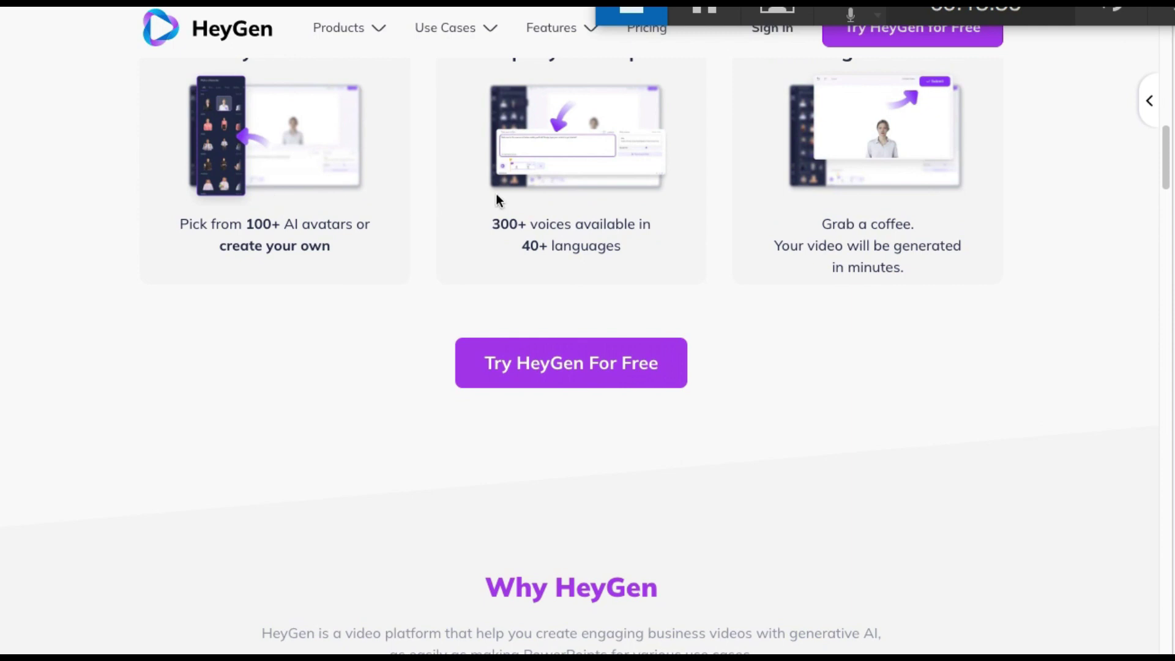
scroll(382, 211, up, 3)
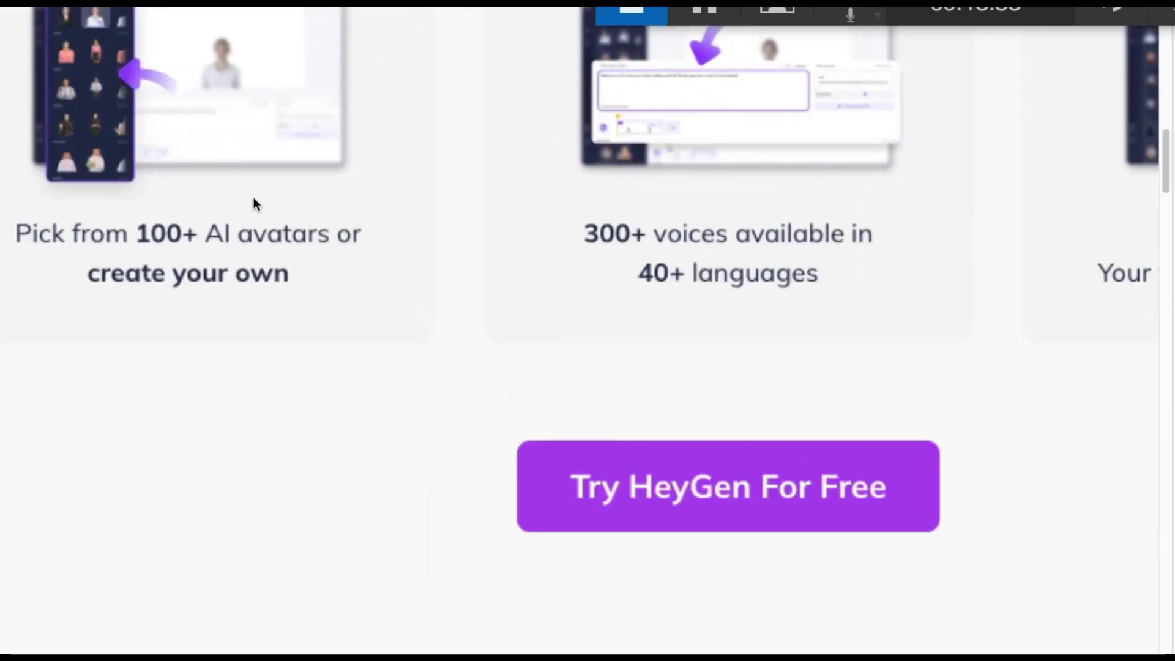
scroll(253, 197, up, 2)
scroll(275, 195, up, 2)
scroll(289, 188, right, 4)
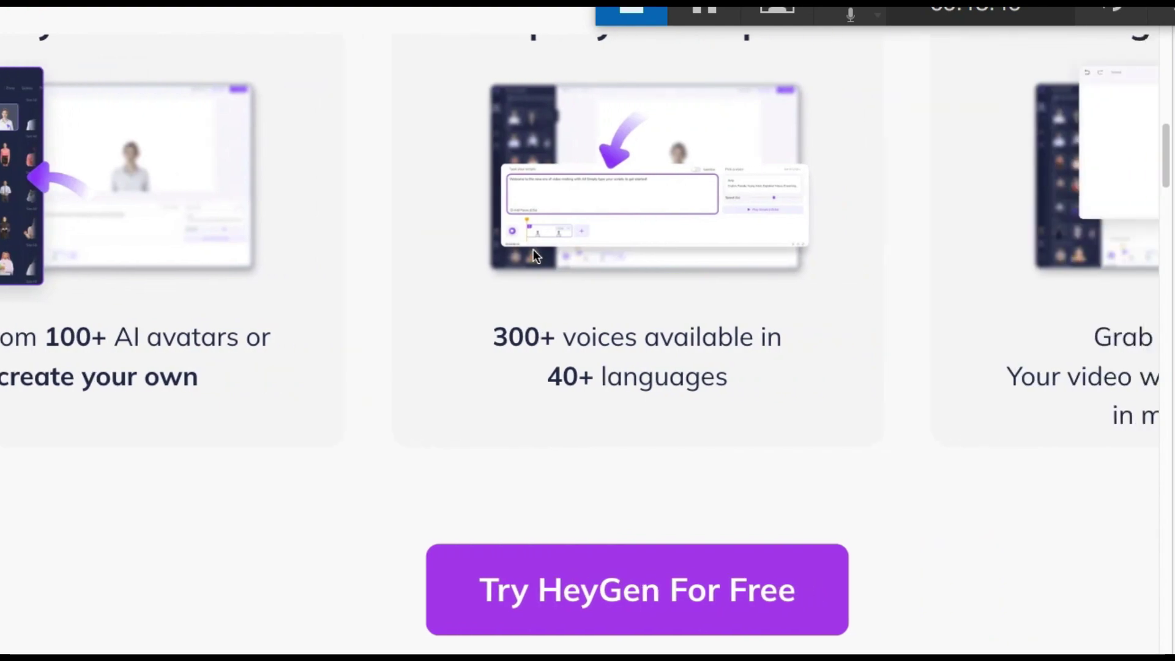
scroll(514, 260, right, 5)
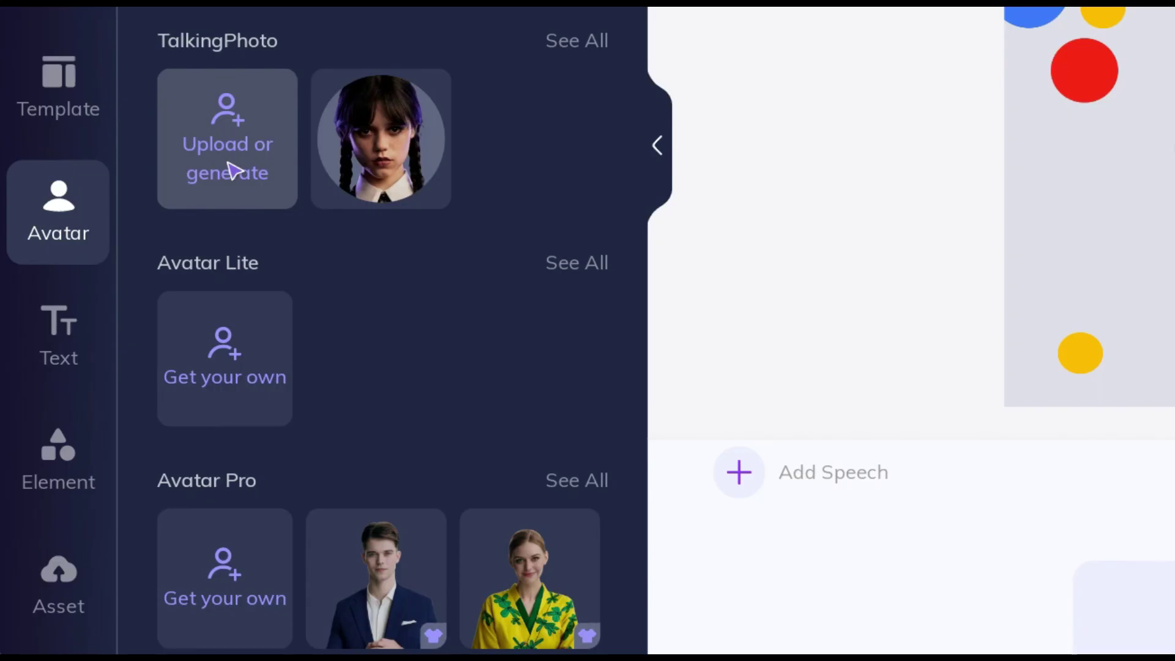
Step: Upload the headshot as a front-face TalkingPhoto and select it on the Google-backdrop canvas
click(234, 171)
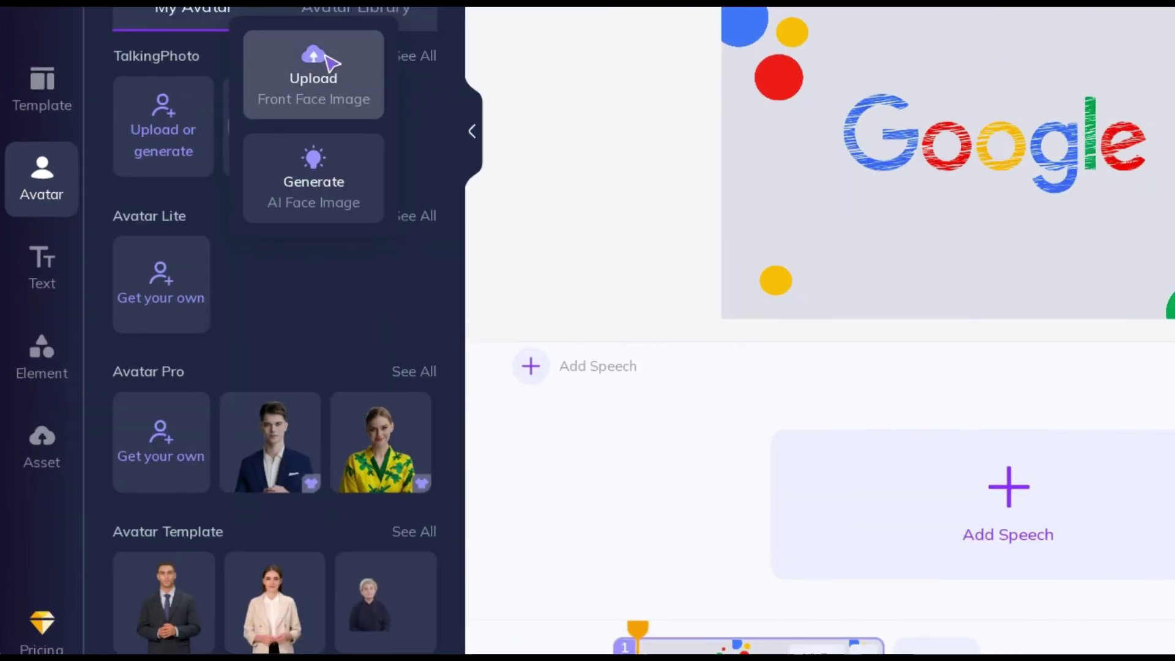
click(461, 42)
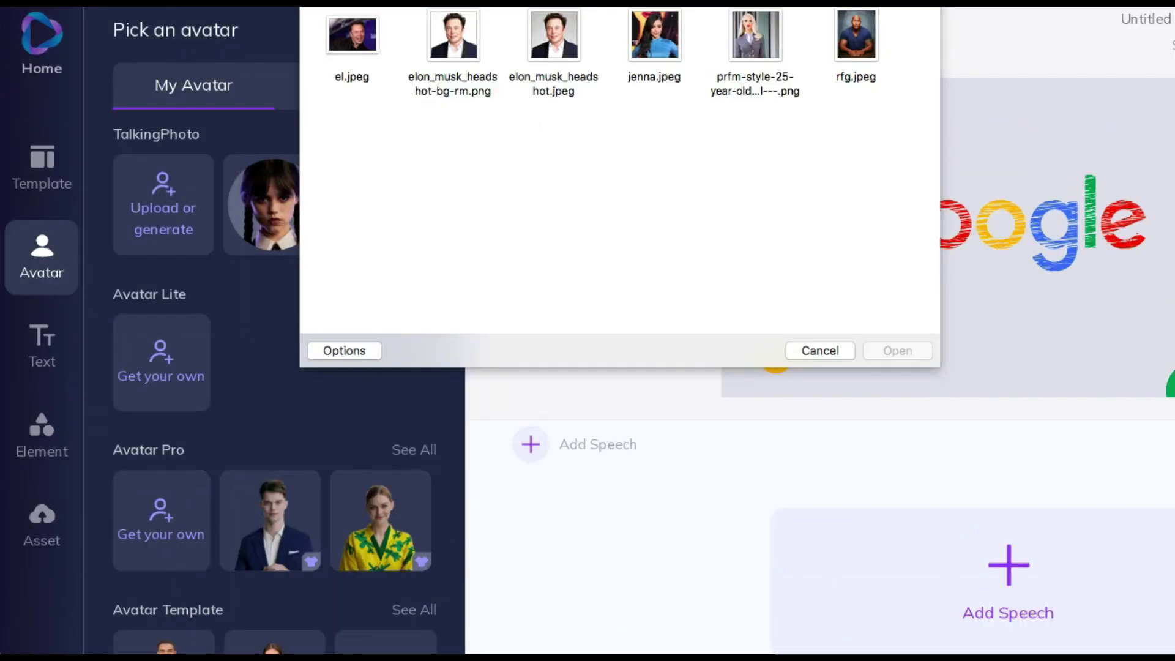
double_click(453, 61)
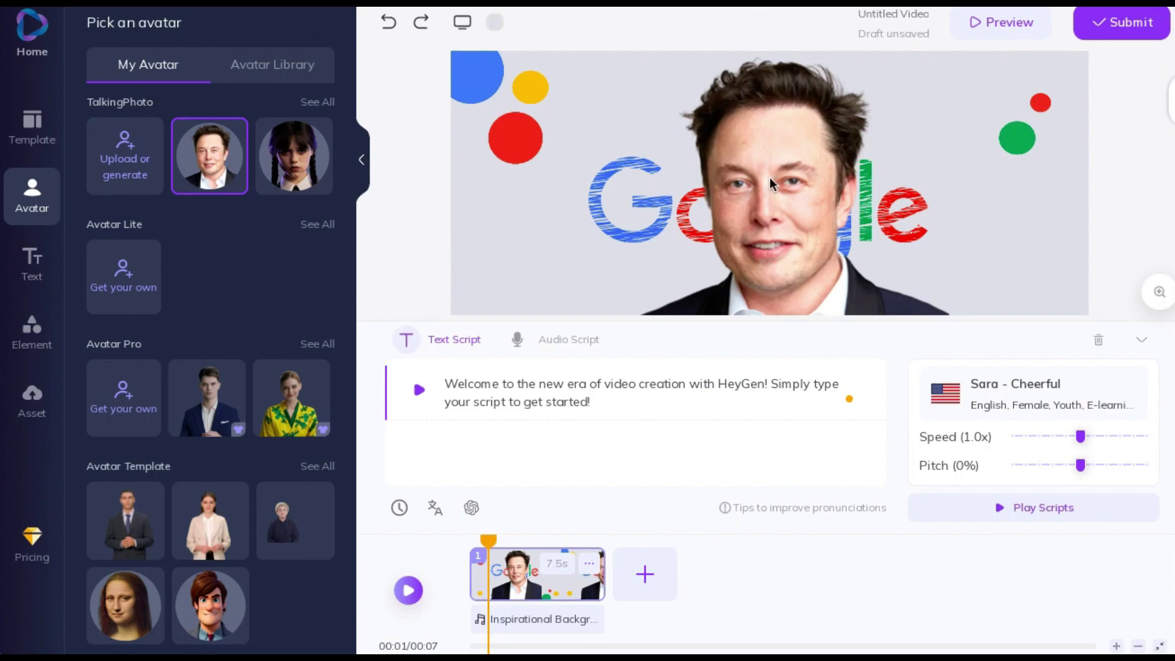
click(769, 178)
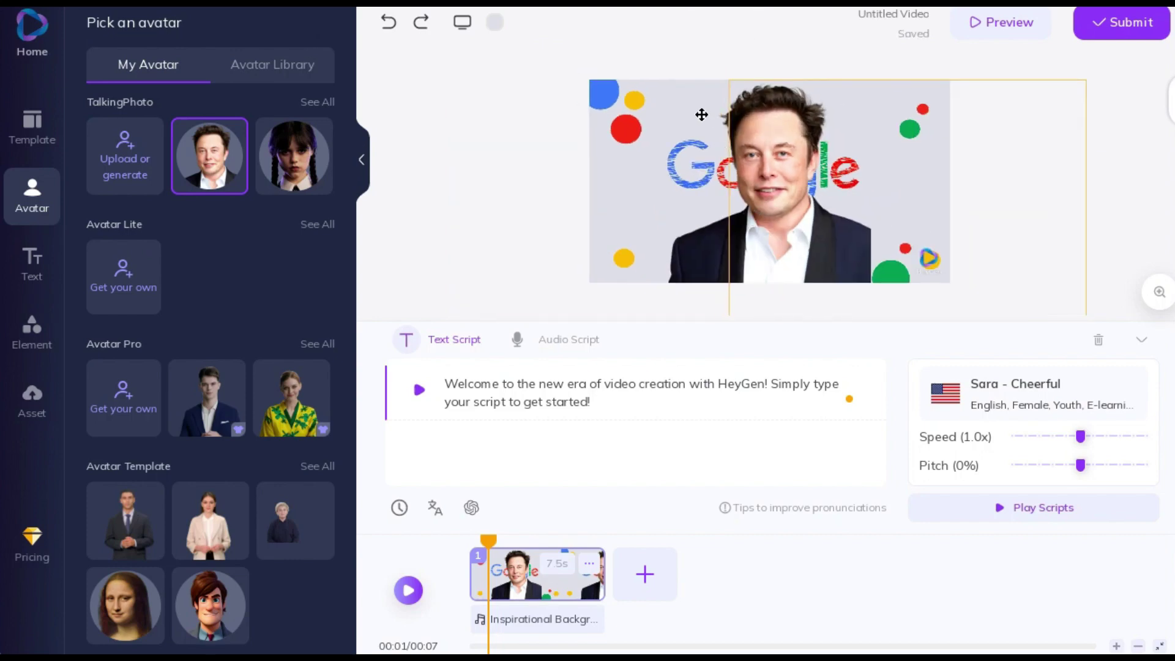
Step: Apply Super Resolution to the talking-photo avatar and switch its script to Audio
click(760, 193)
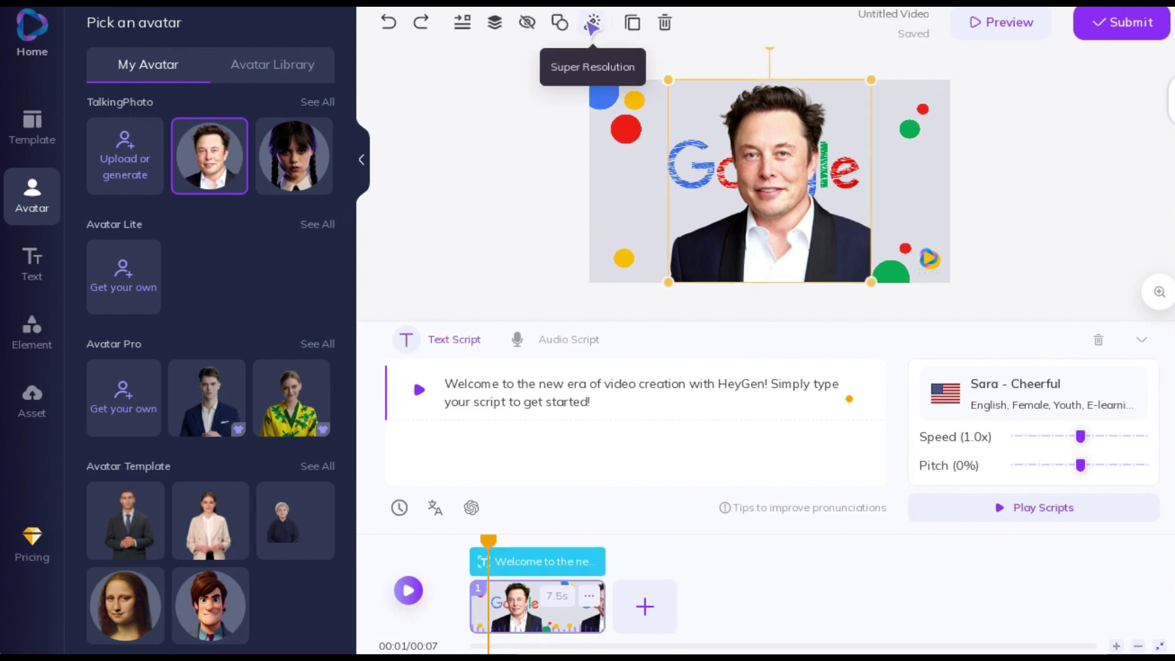
click(593, 25)
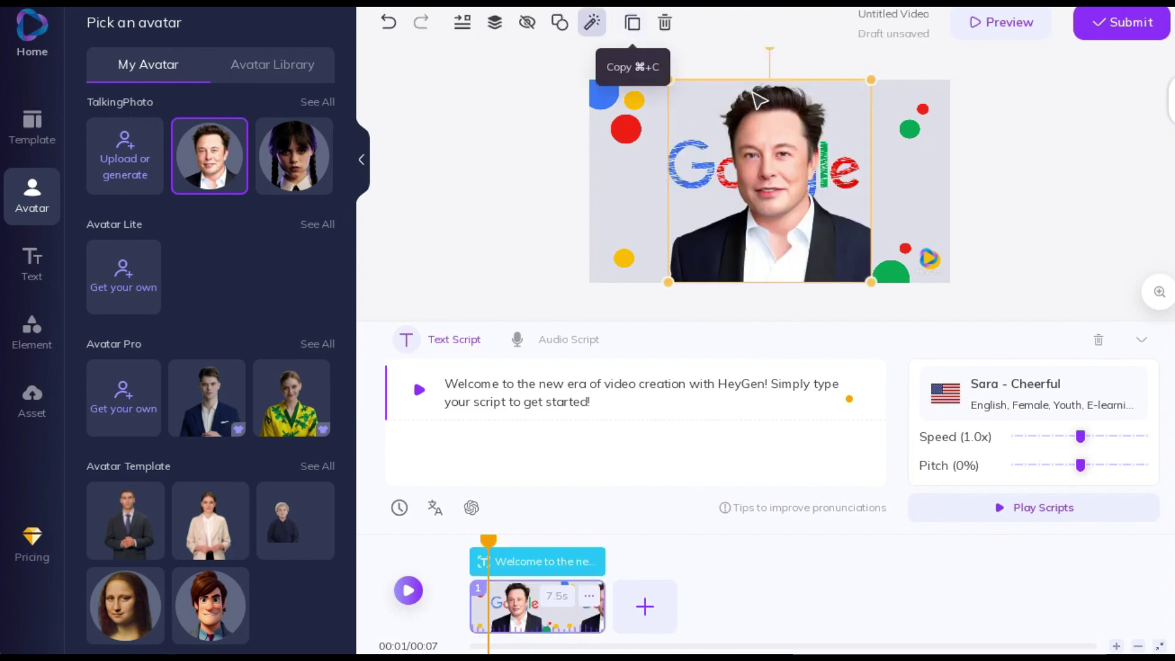
scroll(765, 159, up, 3)
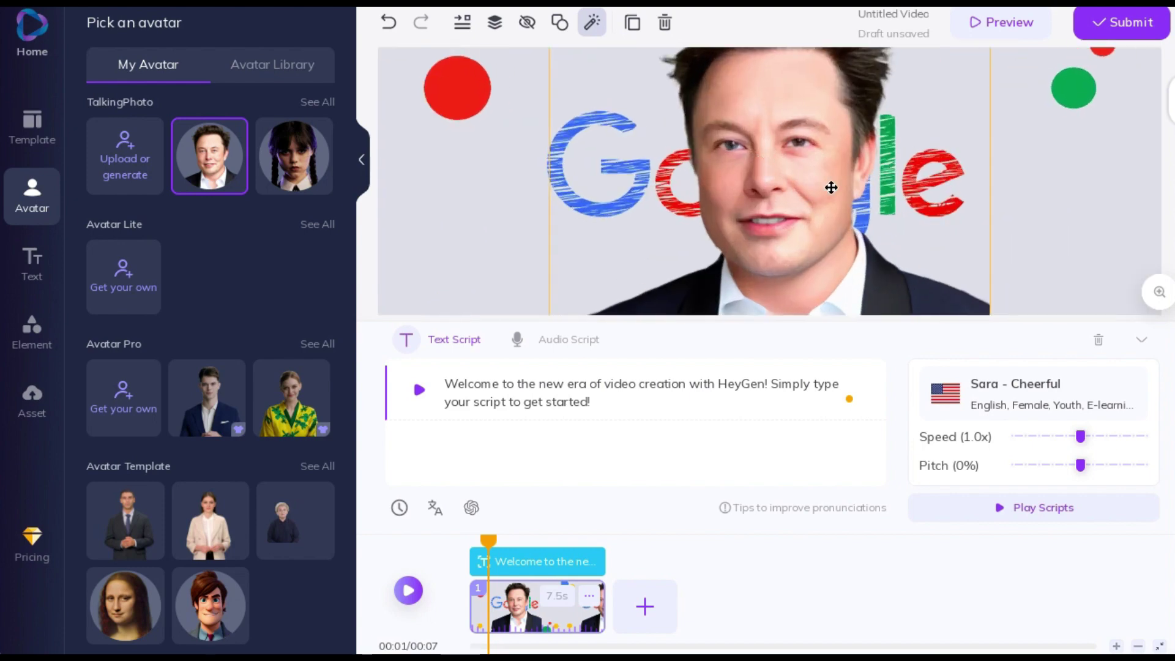
scroll(831, 188, down, 3)
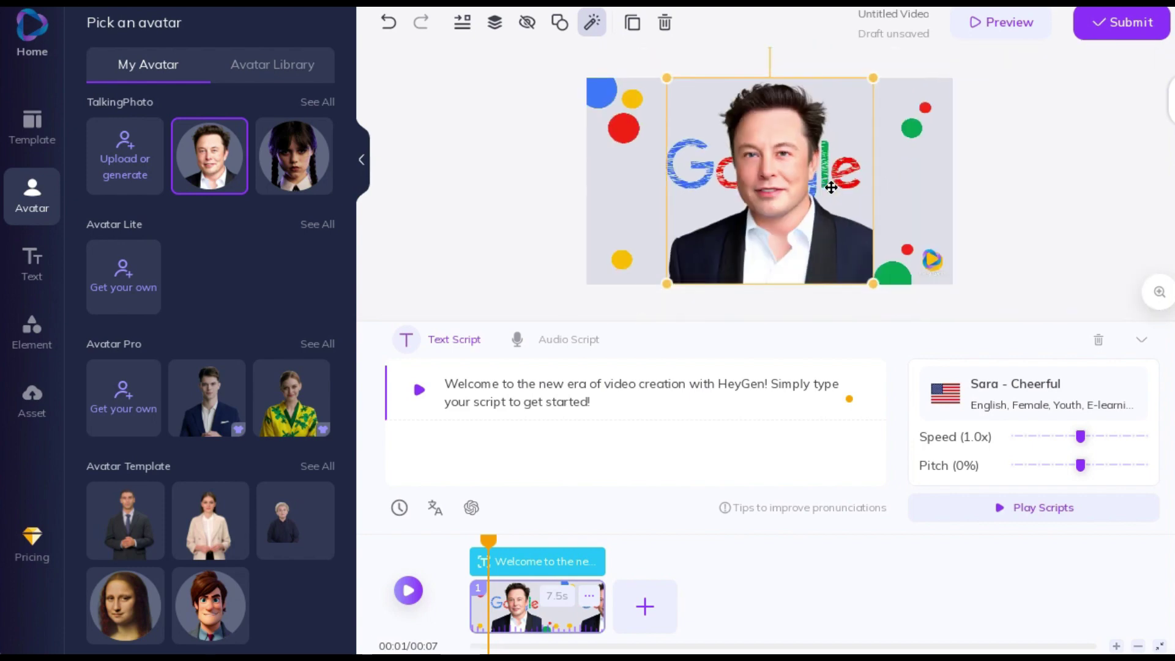
click(553, 339)
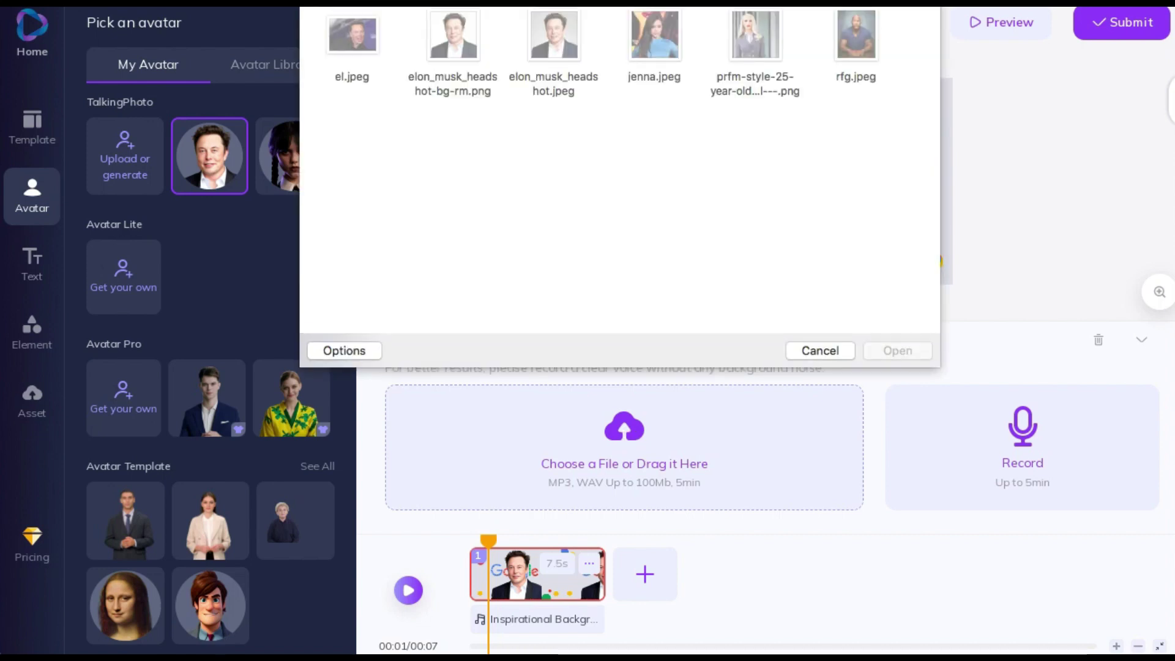
Step: Attach the 5-second elon-musk-voice.wav as the audio script and submit the video
key(Escape)
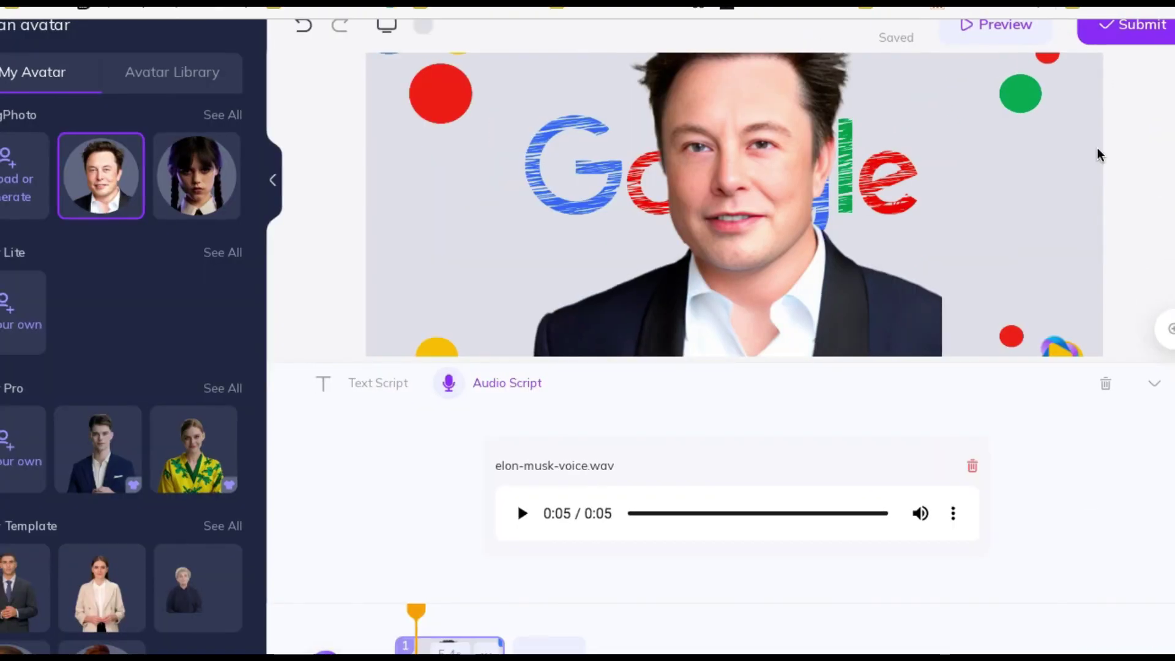
click(1129, 25)
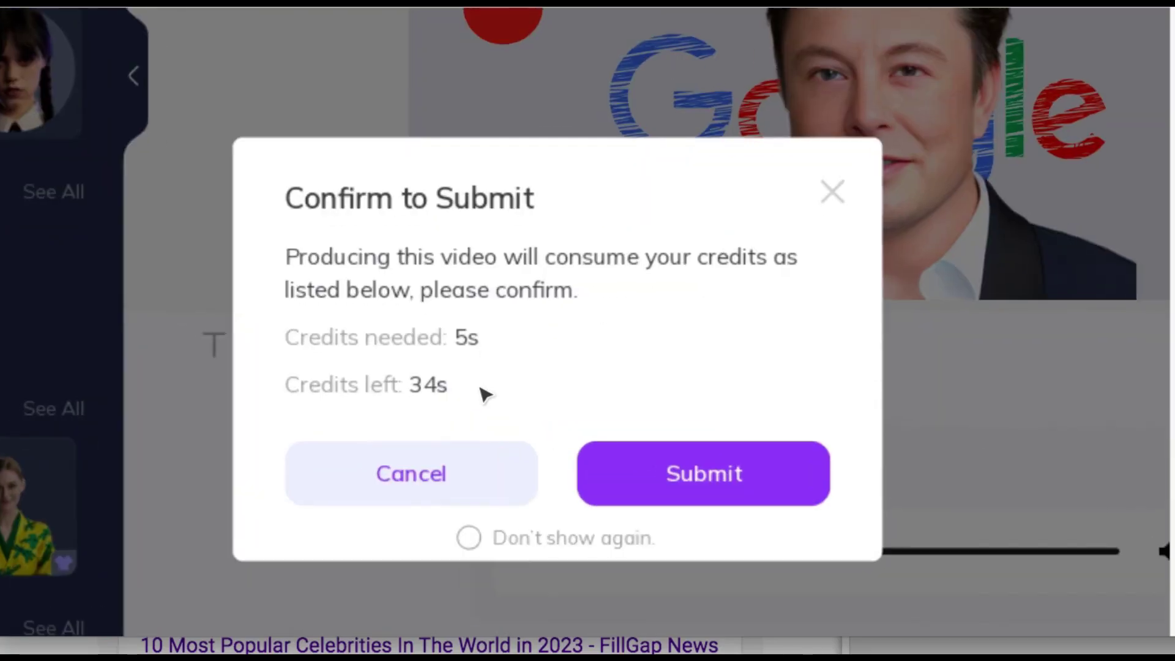